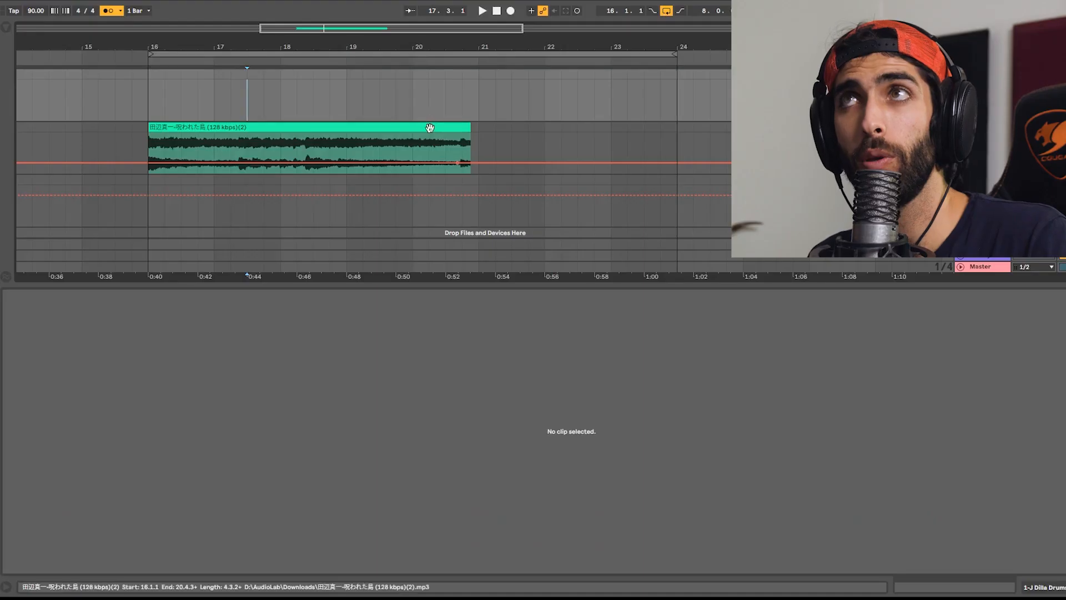
Select the audio sample clip starting at bar 16 and set its pitch to 3 st transpose and 43 ct detune.
click(429, 128)
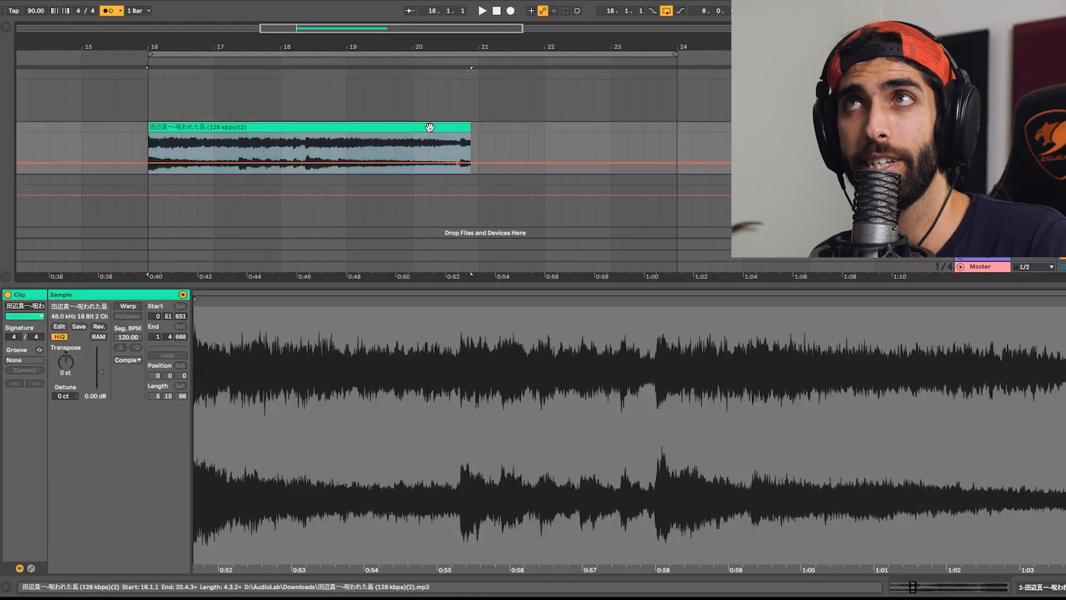
drag(414, 111, 148, 72)
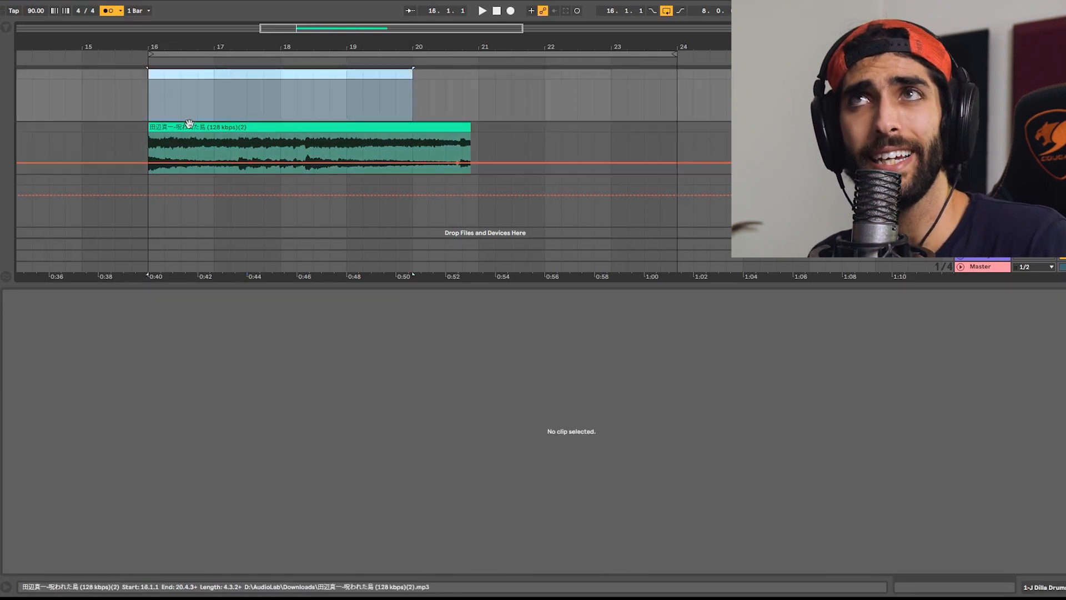
click(189, 126)
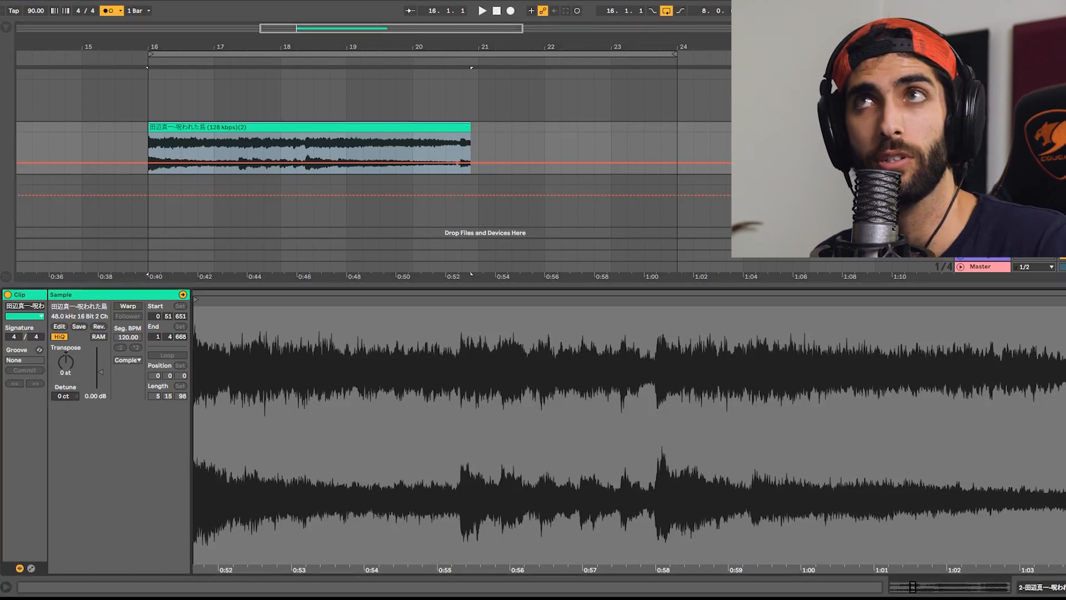
mouse_move(63, 399)
mouse_down()
mouse_move(63, 442)
mouse_move(63, 393)
mouse_up()
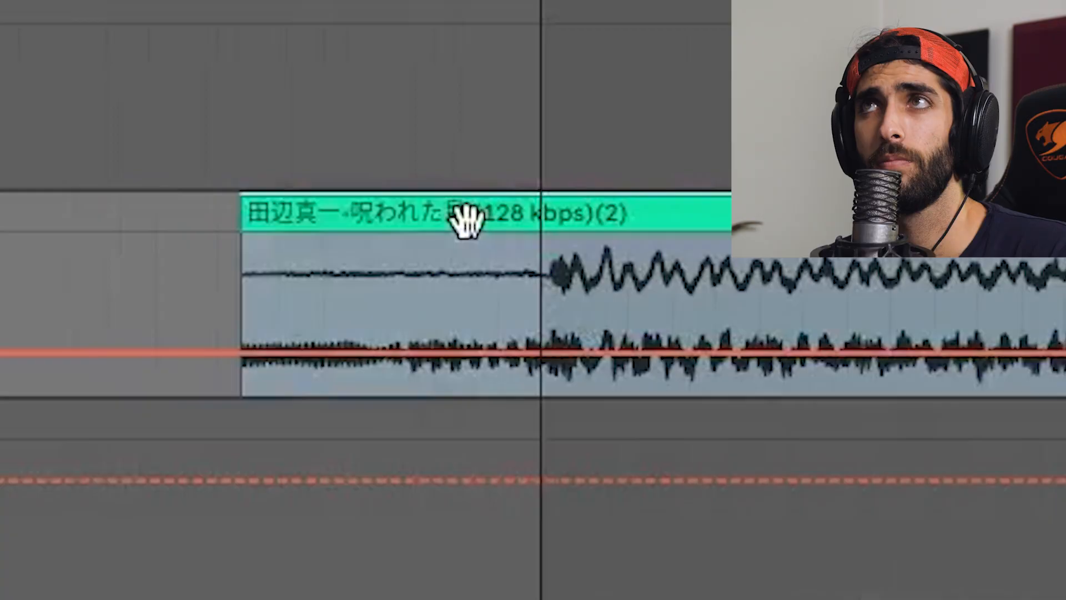
Tighten the start of the sample clip and trim its end back to just before bar 20.
drag(464, 219, 459, 221)
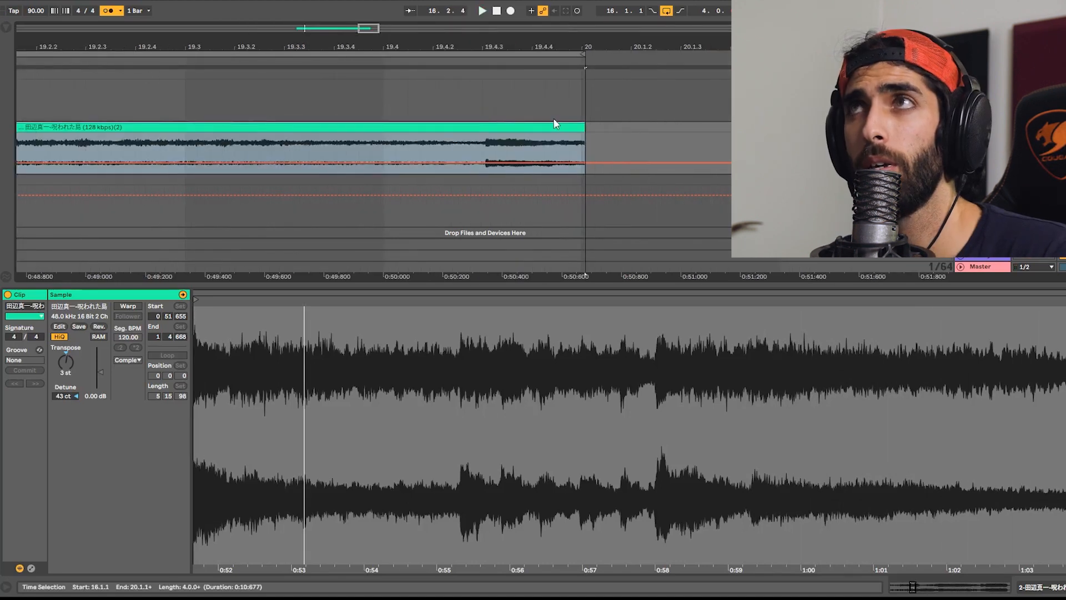
click(579, 125)
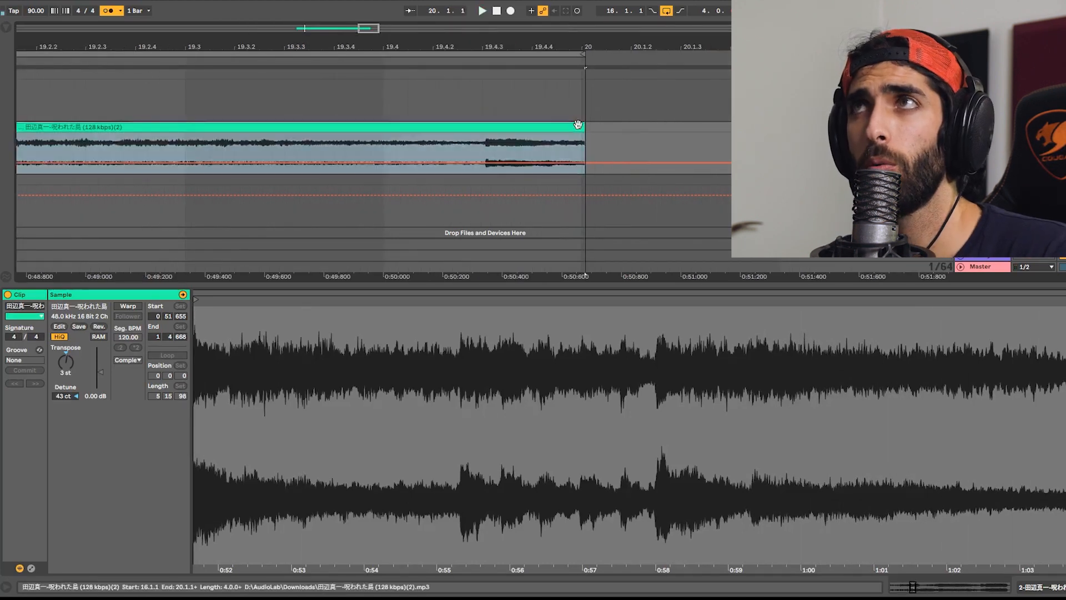
drag(582, 127, 578, 126)
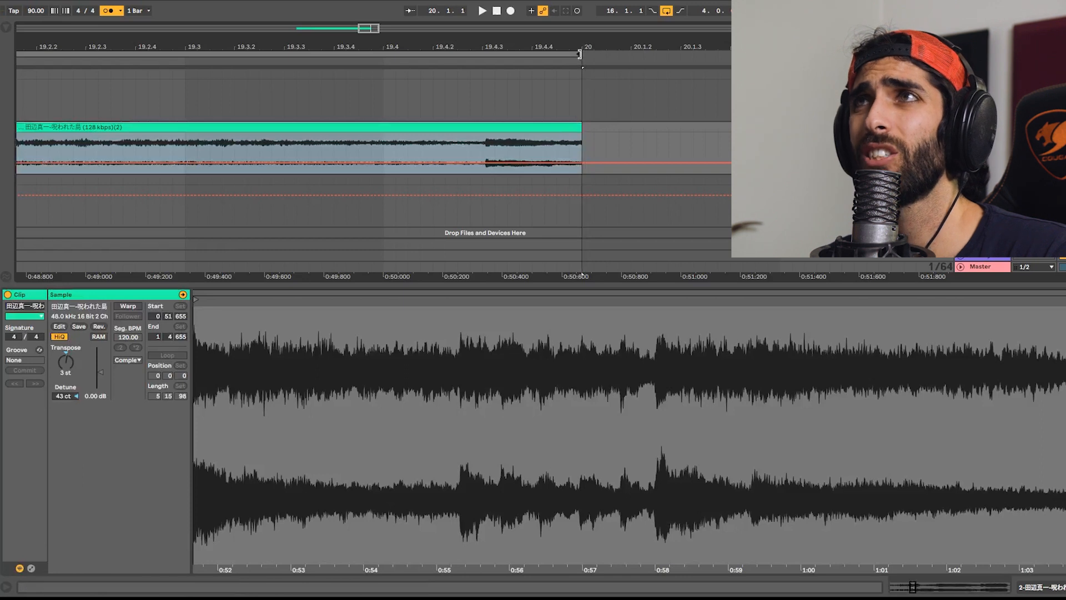
drag(374, 28, 362, 11)
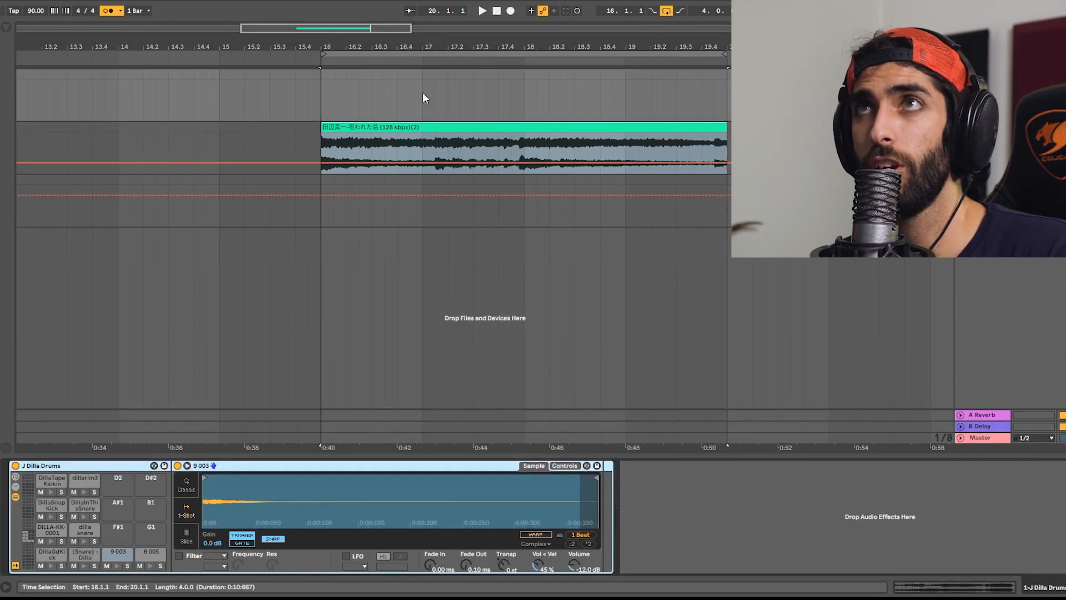
Create a four-bar MIDI clip on the drum track above the sample and add a one-beat (Snare) - Dilla note at 1.2.
key(ctrl+shift+m)
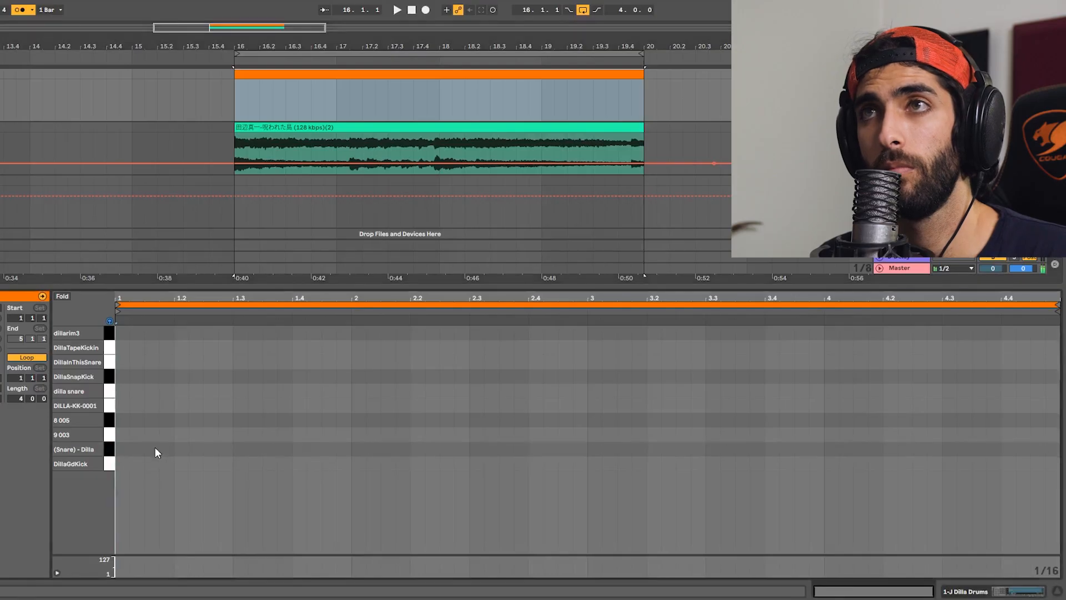
click(179, 445)
drag(188, 447, 232, 439)
click(993, 137)
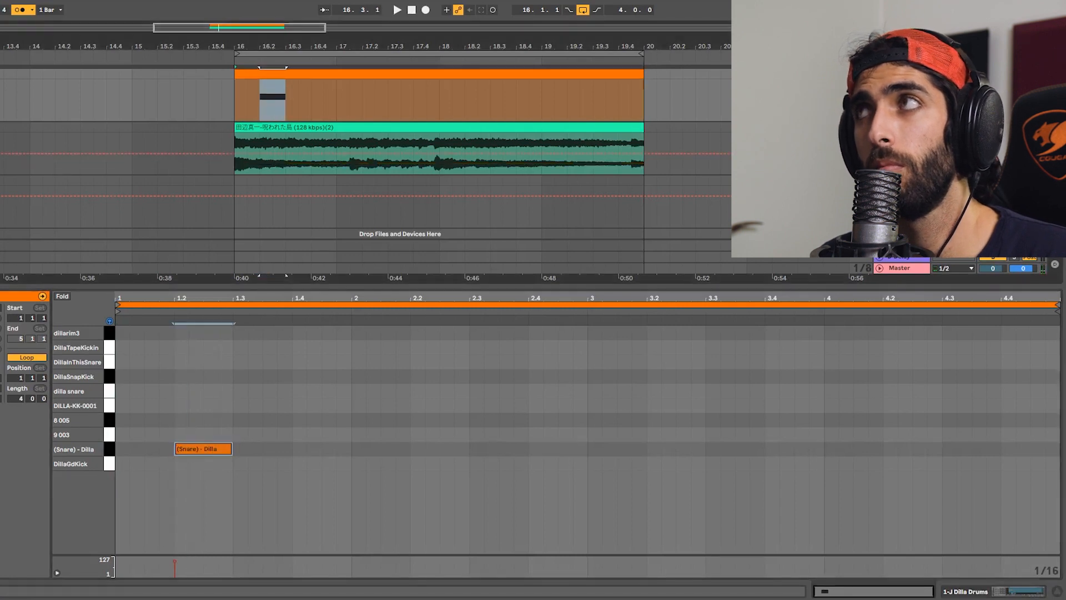
Duplicate the (Snare) - Dilla note so it lands on beats 2 and 4 of all four bars.
drag(191, 428, 114, 505)
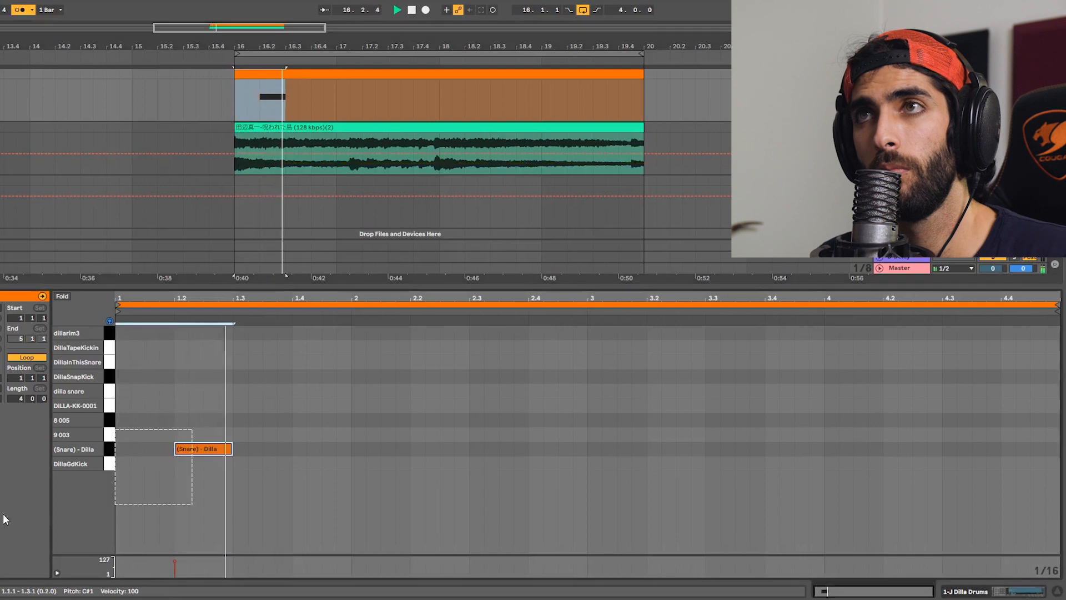
key(ctrl+d)
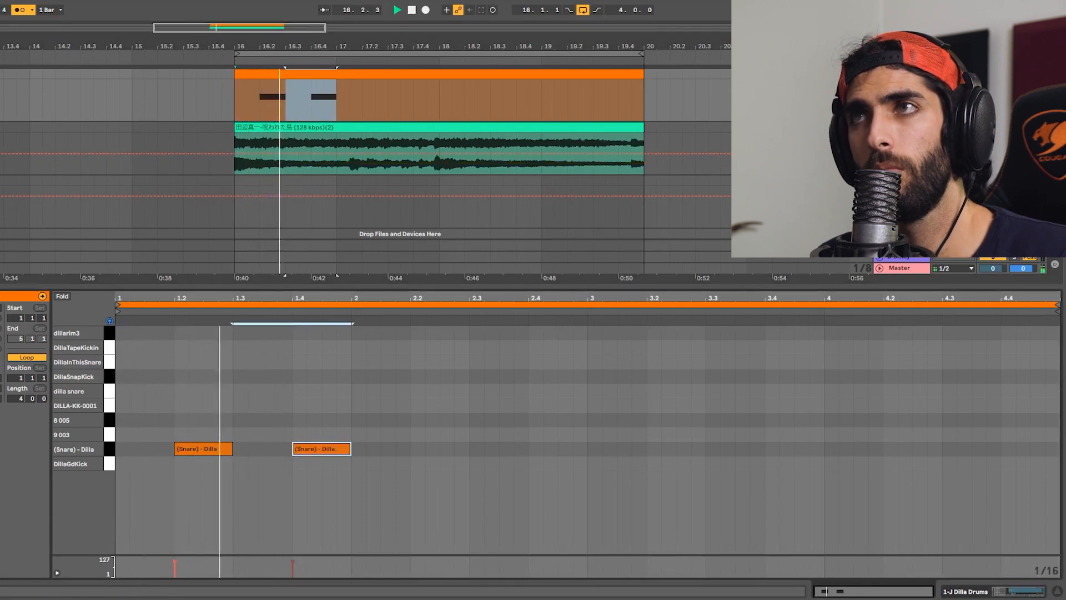
key(ctrl+d)
key(ctrl+d)
key(Right)
key(Right)
key(Right)
key(Right)
key(ctrl+d)
key(Right)
key(Right)
key(Right)
key(Right)
key(ctrl+d)
key(Right)
key(Right)
key(Right)
key(Right)
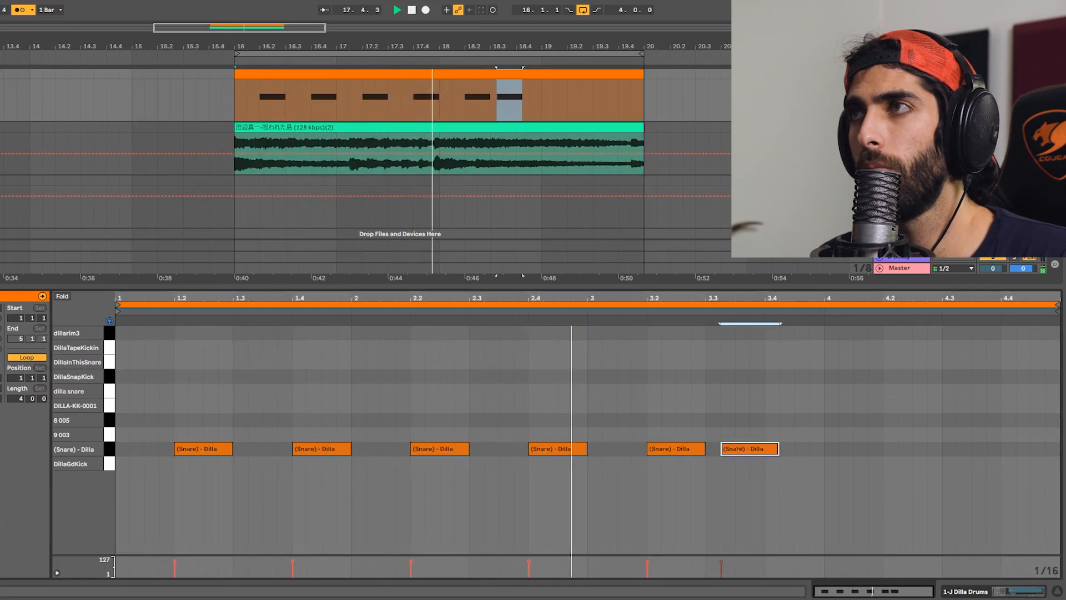
key(ctrl+d)
key(Right)
key(Right)
key(Right)
key(Right)
key(ctrl+d)
key(Right)
key(Right)
key(Right)
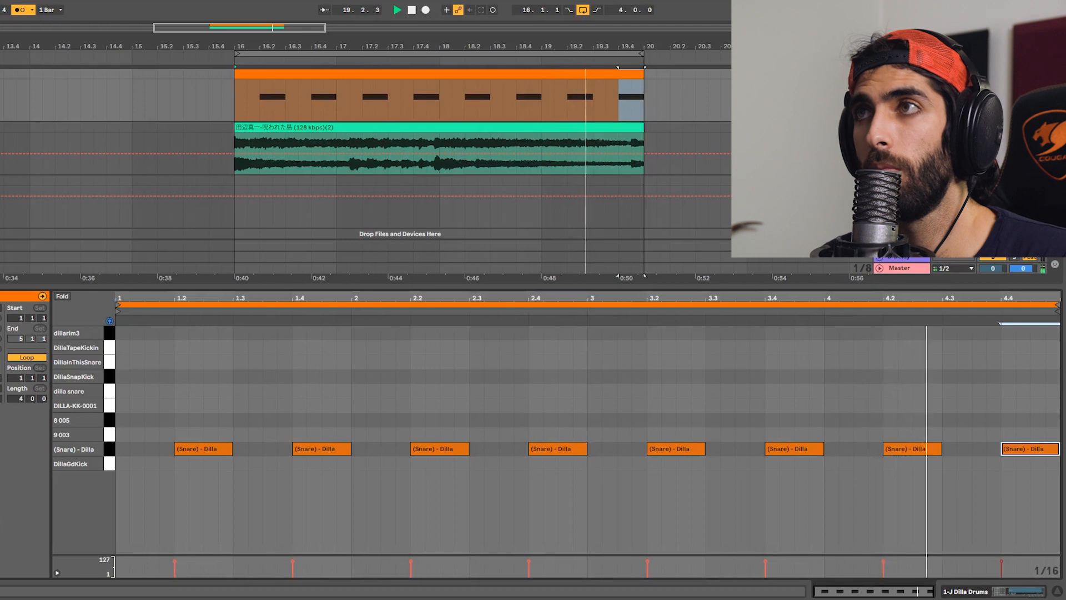
key(space)
Add a one-beat DillaGdKick note at the start of bar 1 and a half-beat one at 1.3.3.
double_click(126, 463)
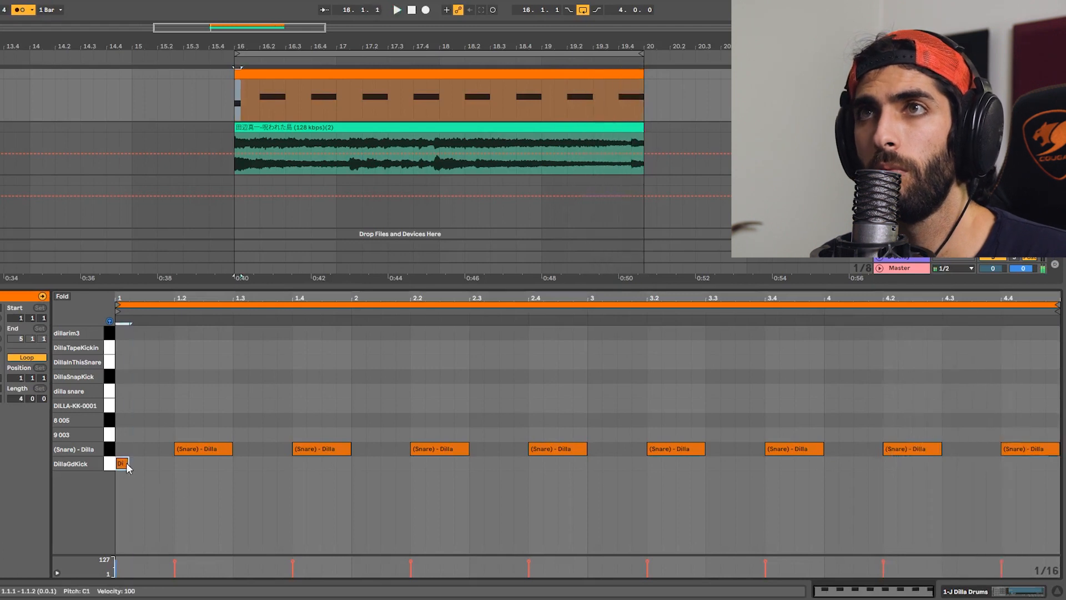
mouse_move(172, 466)
mouse_down()
mouse_move(194, 464)
mouse_move(182, 465)
mouse_up()
key(space)
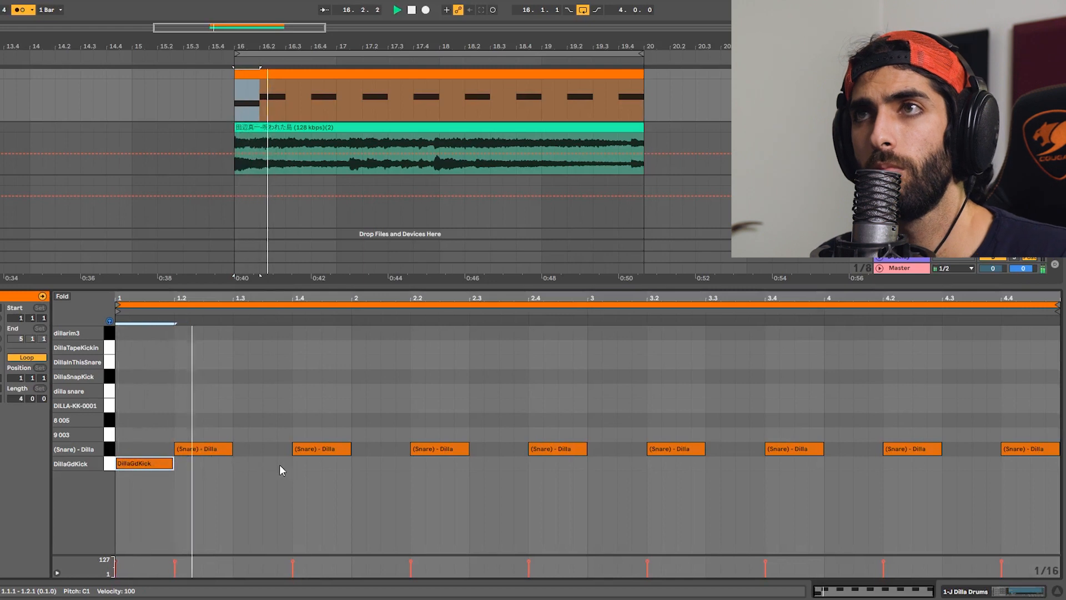
double_click(264, 462)
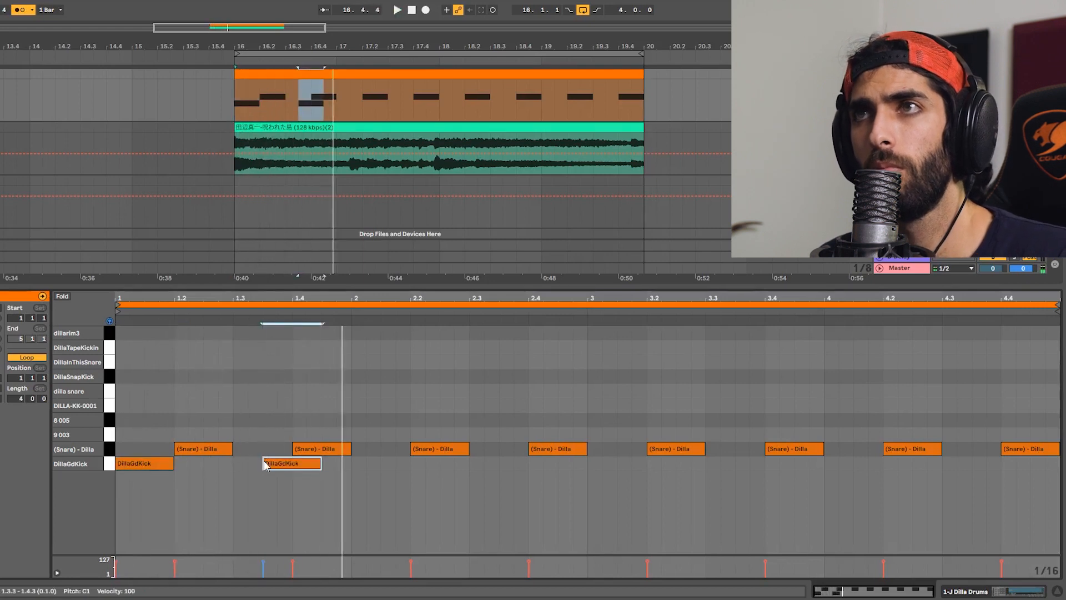
key(space)
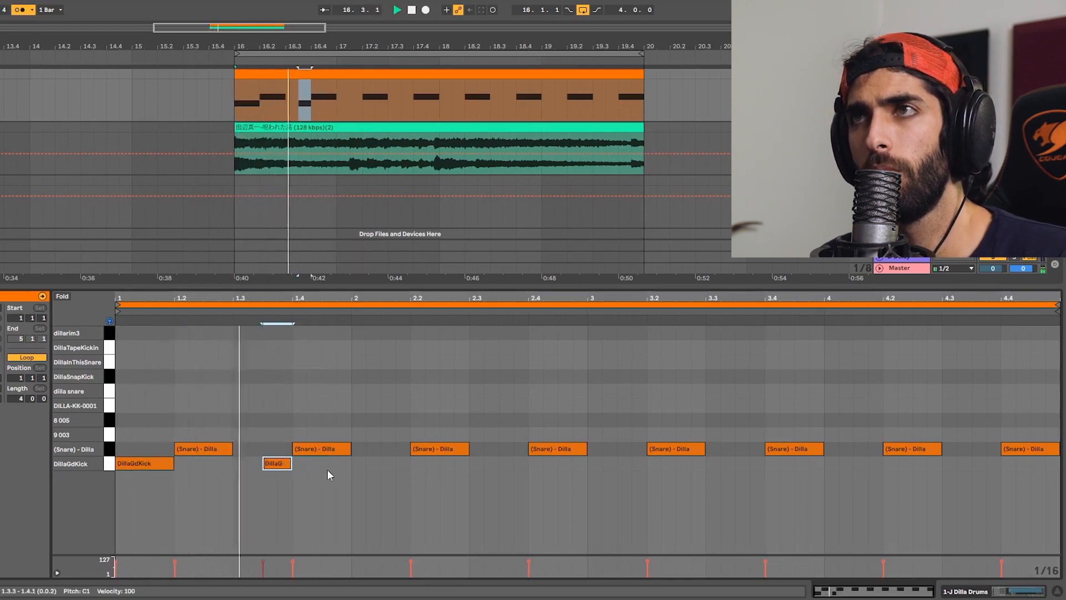
Add DillaGdKick notes at 2.1 and 2.3.3, and duplicate the two-bar kick pattern into bars 3 and 4.
double_click(358, 463)
key(space)
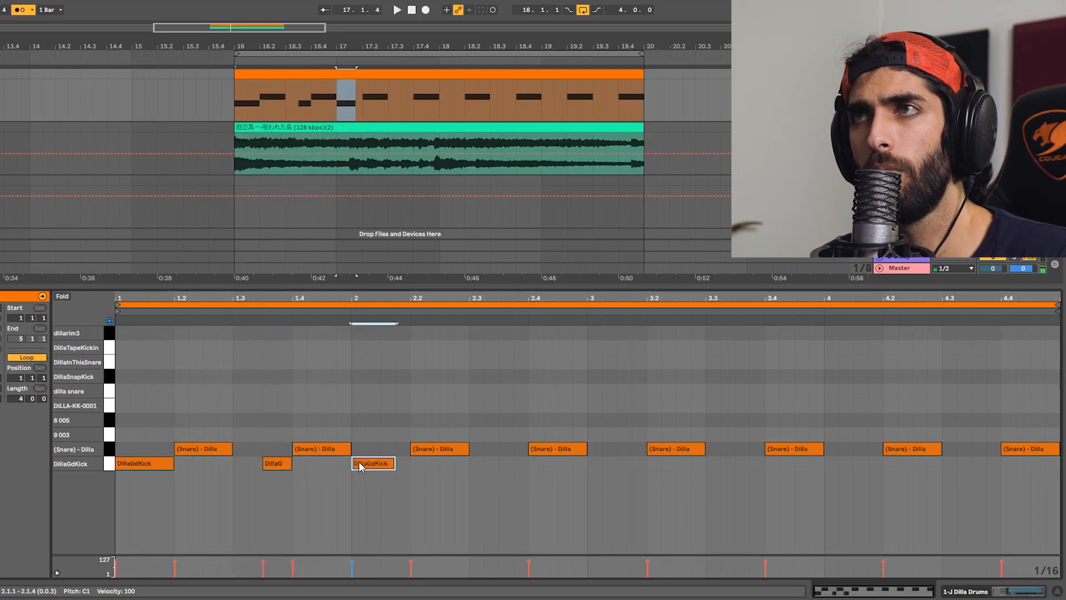
double_click(495, 461)
key(space)
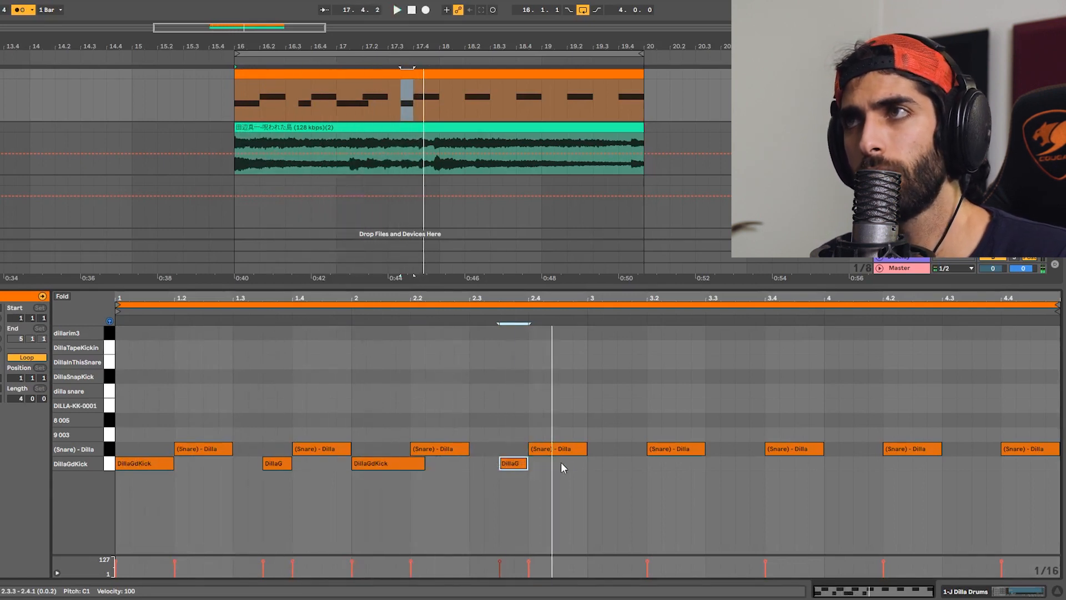
drag(532, 473, 156, 462)
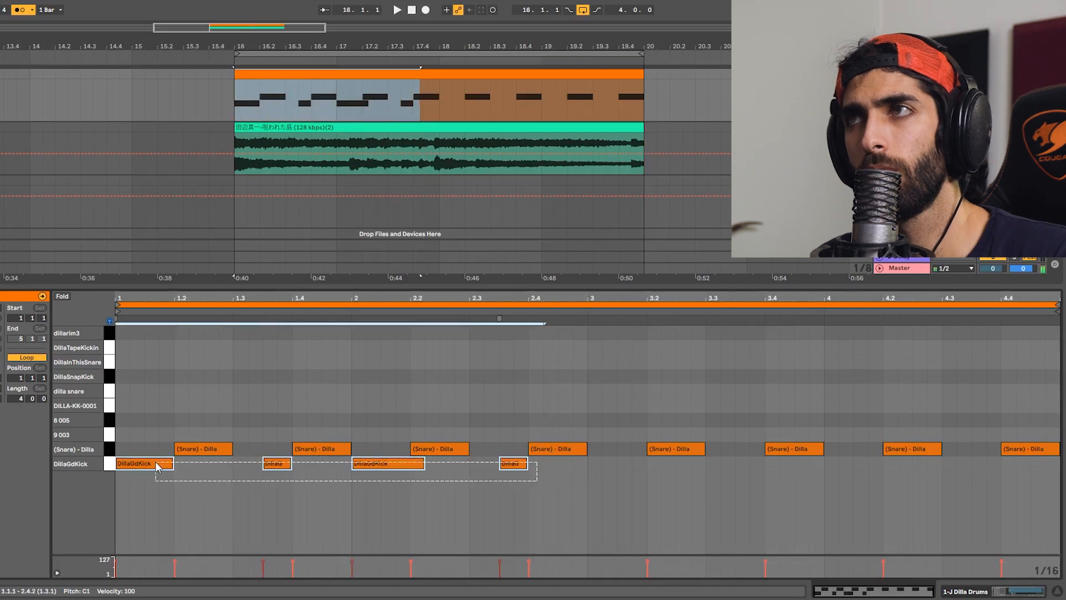
key(ctrl+d)
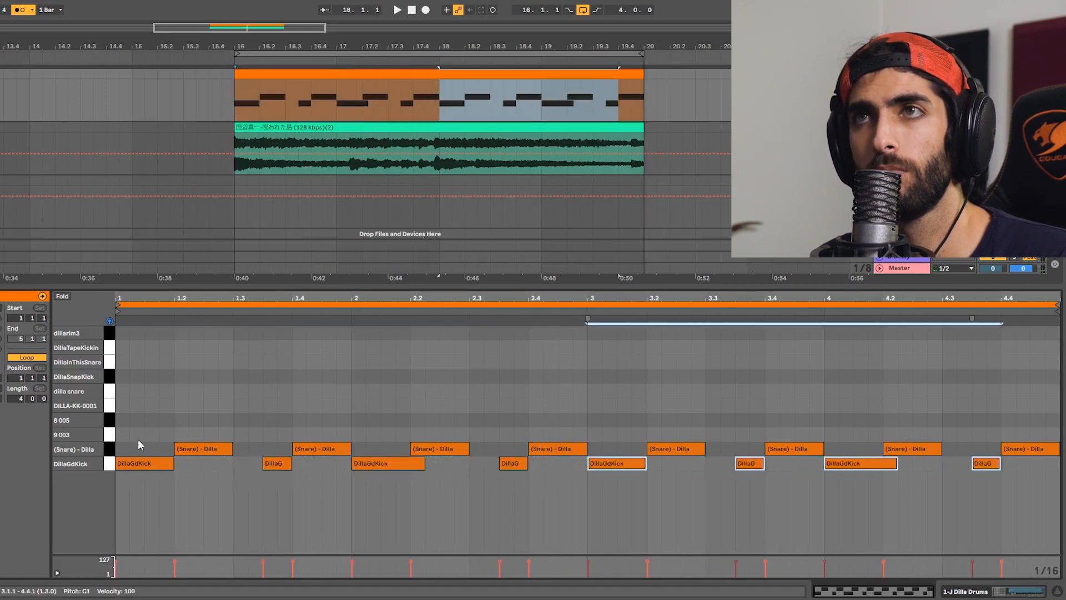
Add a half-beat 9 003 note at the start of the clip and repeat it as continuous eighth notes through all four bars.
double_click(119, 435)
drag(126, 436, 142, 434)
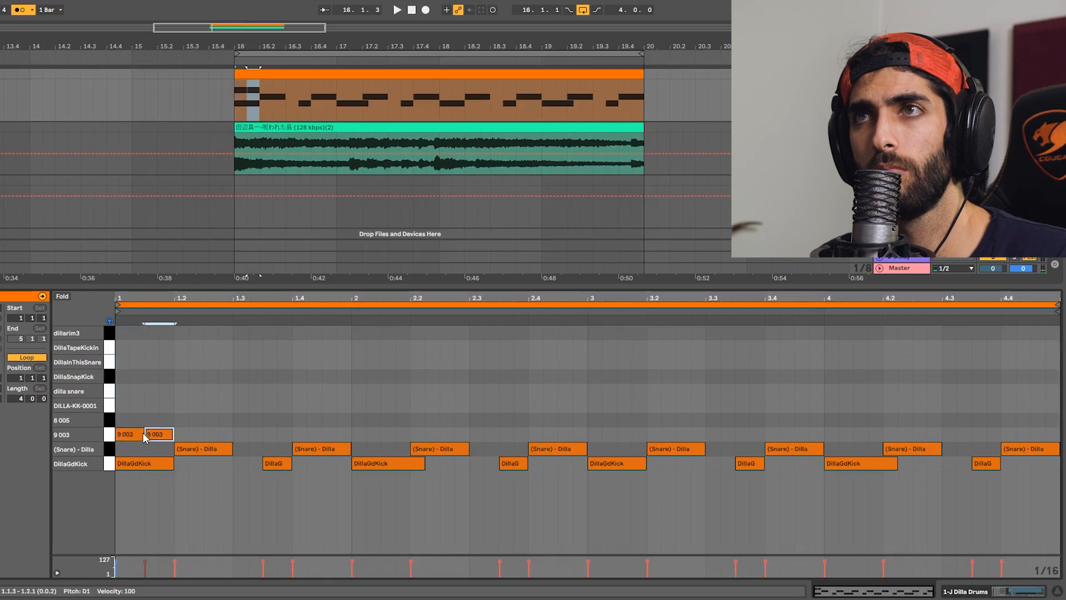
key(ctrl+d)
key(ctrl+d)
key(ctrl+d)
key(ctrl+d)
key(ctrl+d)
key(ctrl+d)
key(ctrl+d)
key(ctrl+d)
key(ctrl+d)
key(ctrl+d)
key(ctrl+d)
key(ctrl+d)
key(ctrl+d)
key(ctrl+d)
key(ctrl+d)
key(ctrl+d)
key(ctrl+d)
key(ctrl+d)
key(ctrl+d)
key(ctrl+d)
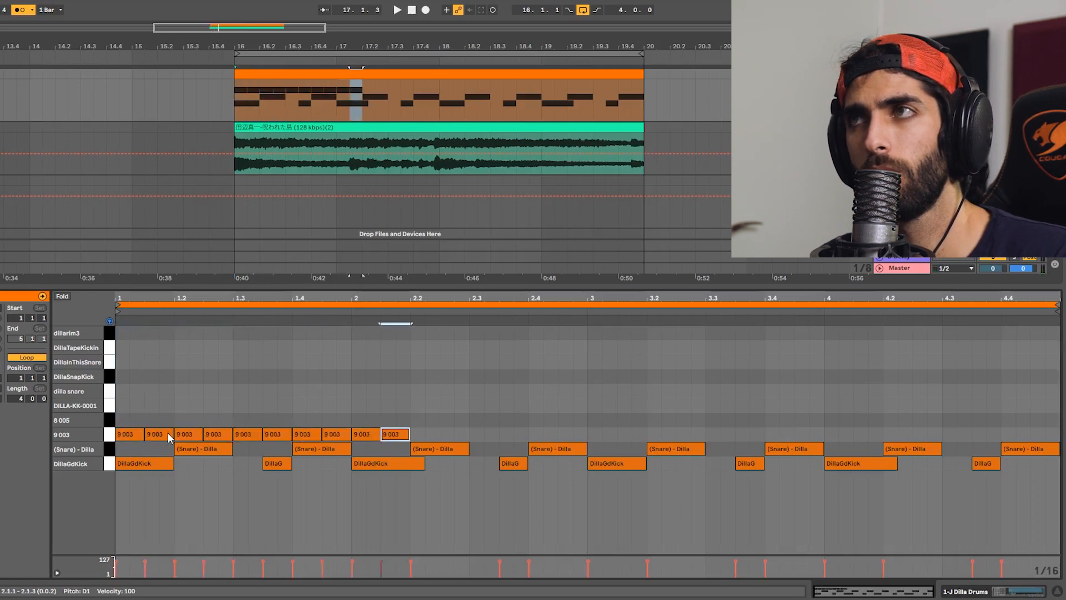
key(ctrl+d)
key(ctrl+d)
key(ctrl+d)
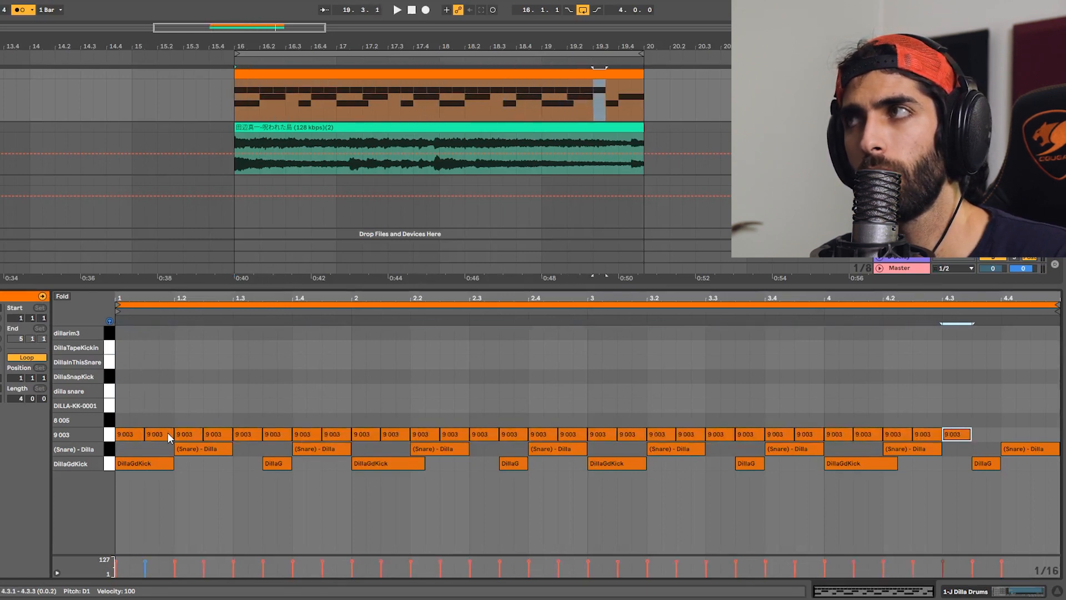
key(ctrl+d)
key(ctrl+d)
key(ctrl+d)
key(space)
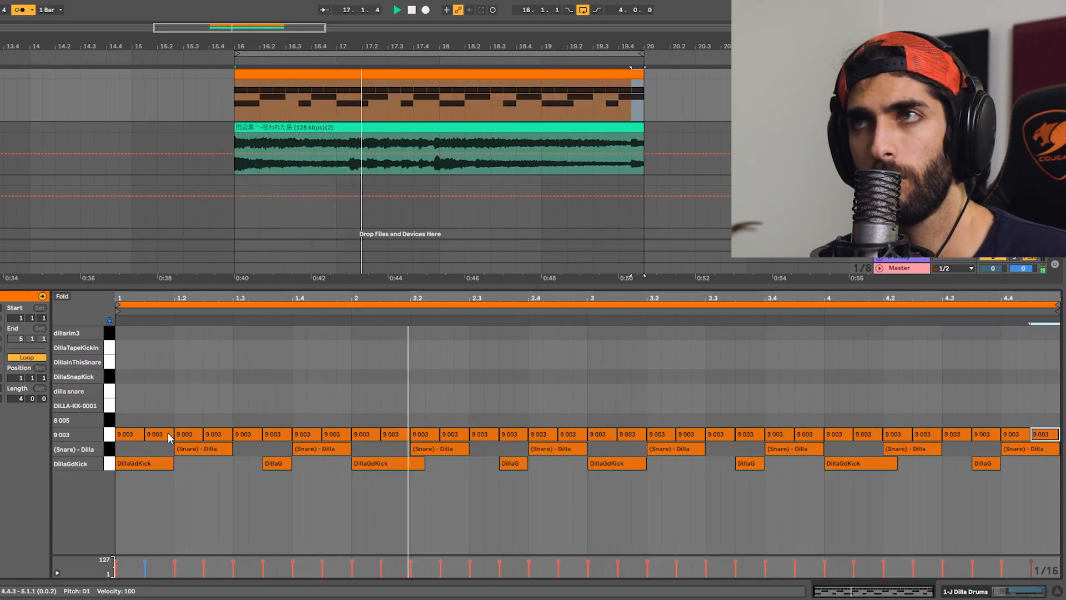
Move the 9 003 notes on beat 2 of each bar up to the 8 005 sound.
click(168, 433)
key(Up)
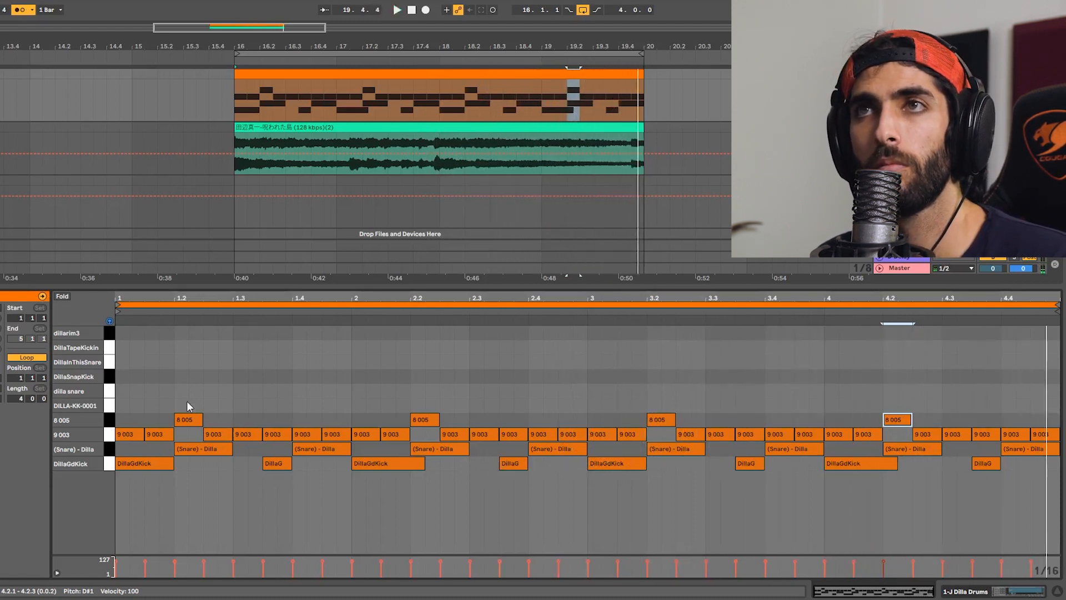
Select all eight (Snare) - Dilla notes and nudge them slightly ahead of the grid.
click(190, 450)
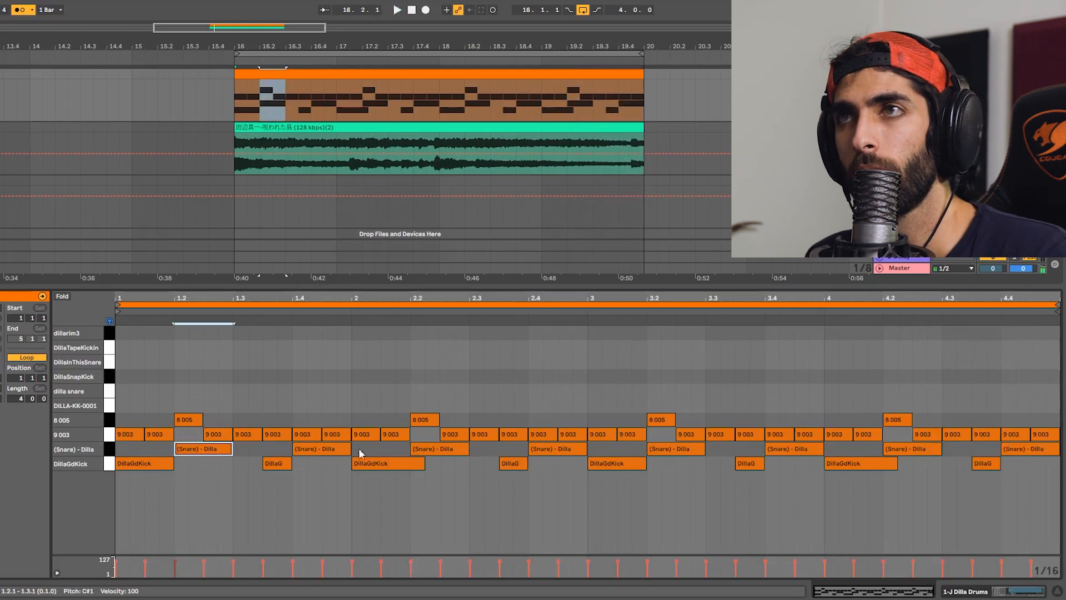
shift+click(324, 449)
shift+click(429, 451)
shift+click(583, 448)
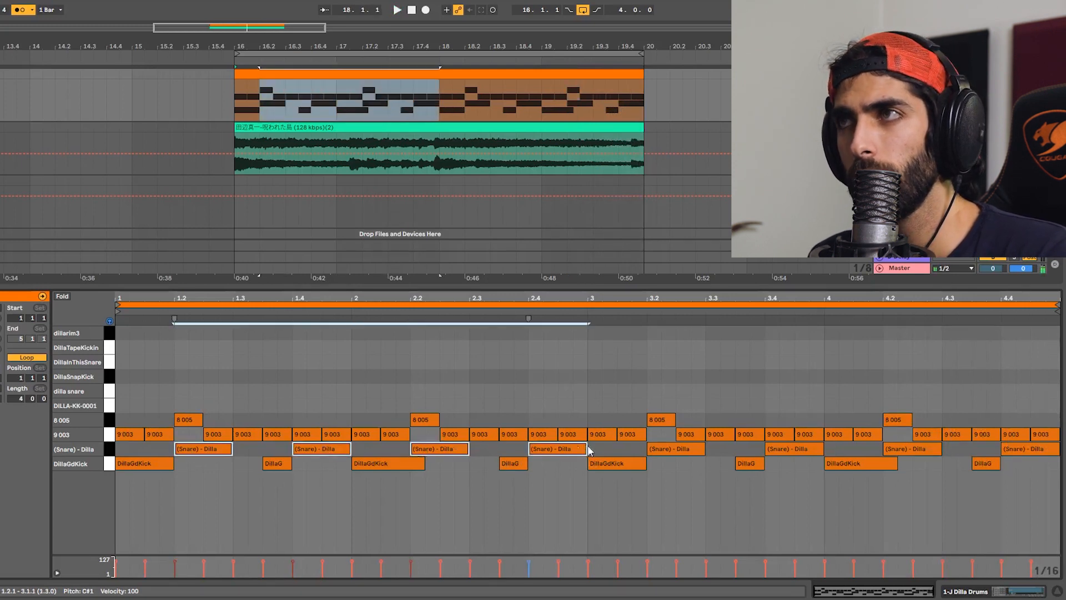
shift+click(669, 451)
shift+click(804, 455)
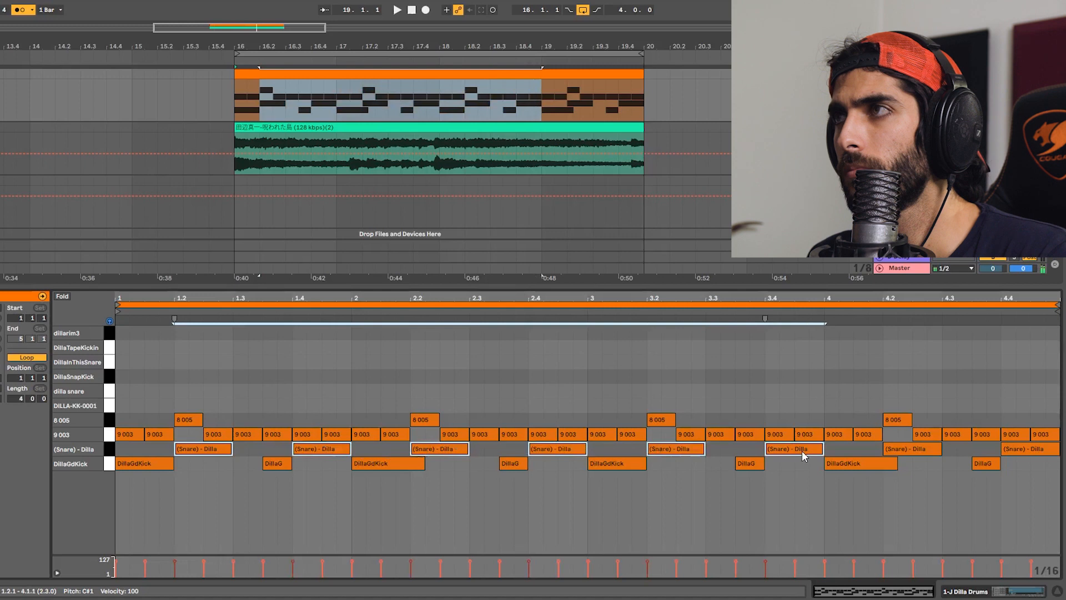
shift+click(894, 451)
shift+click(1018, 449)
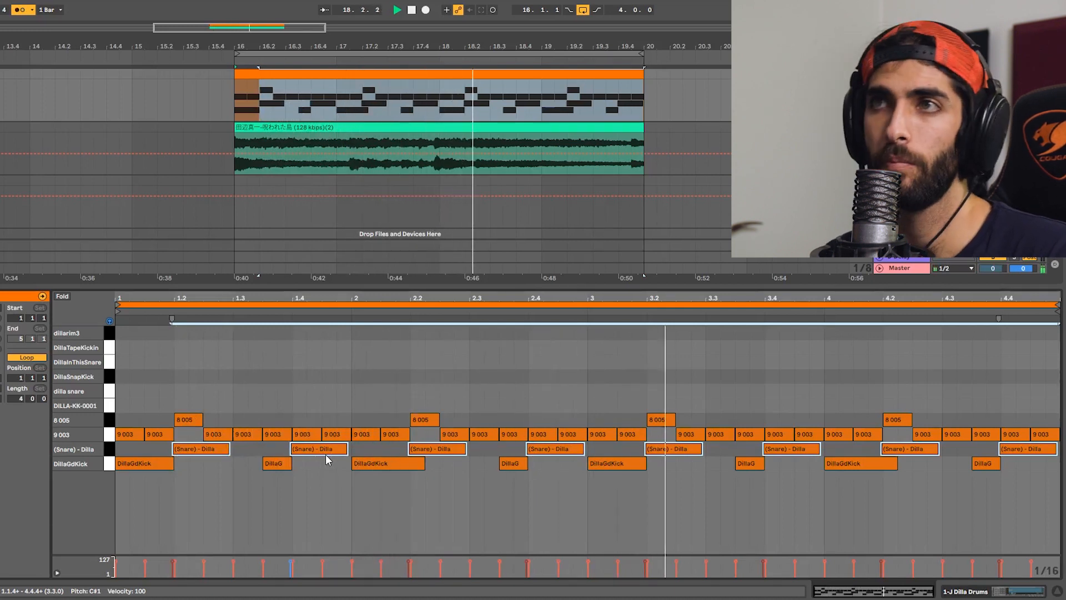
Select the short DillaGdKick notes before beat 4 of every bar and nudge them slightly behind the grid.
click(166, 468)
key(space)
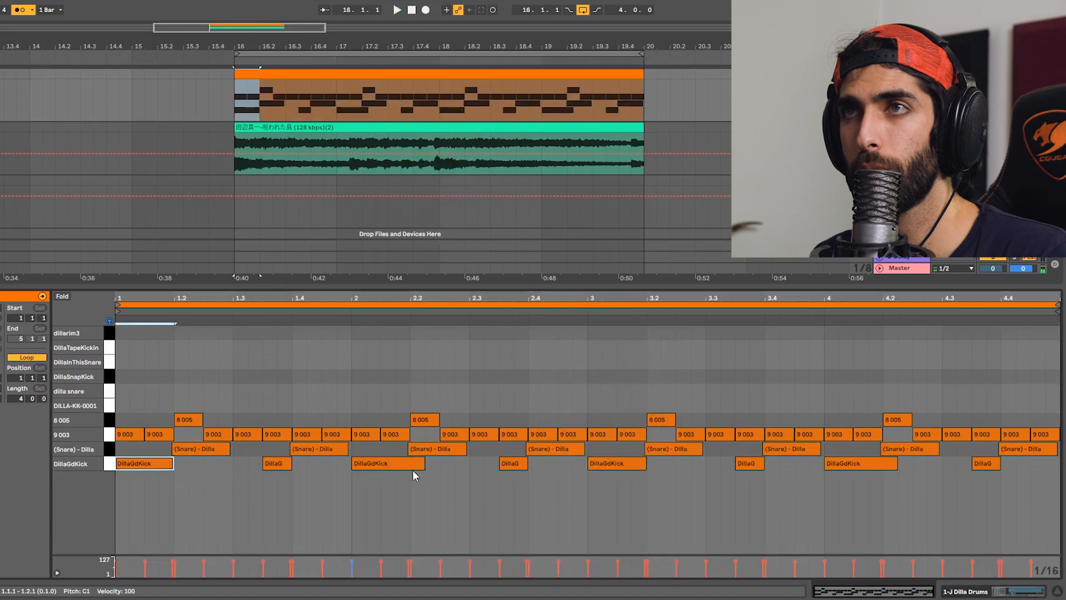
click(282, 467)
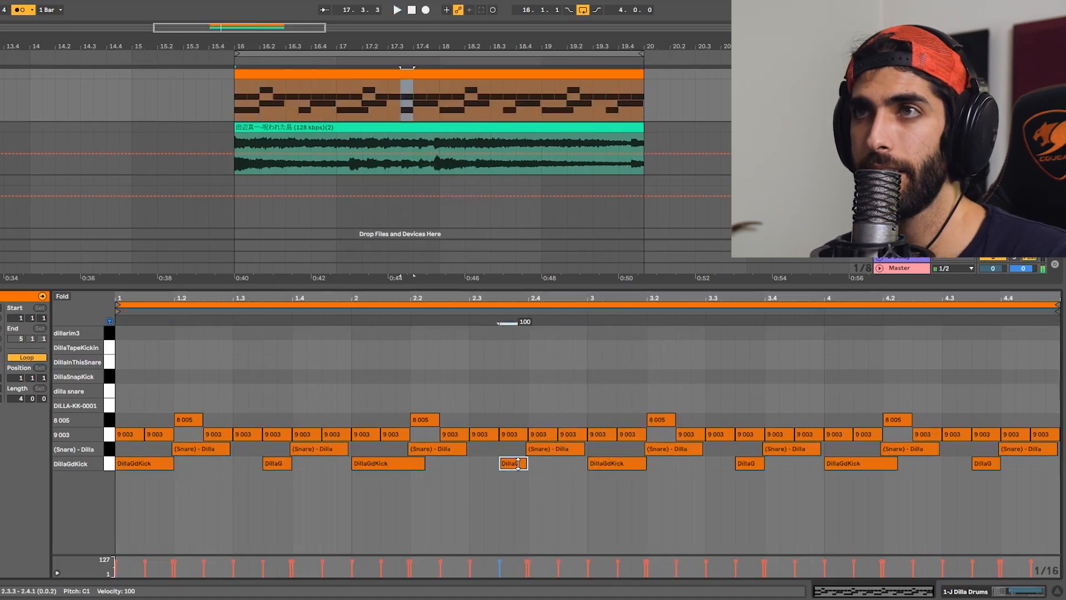
shift+click(274, 464)
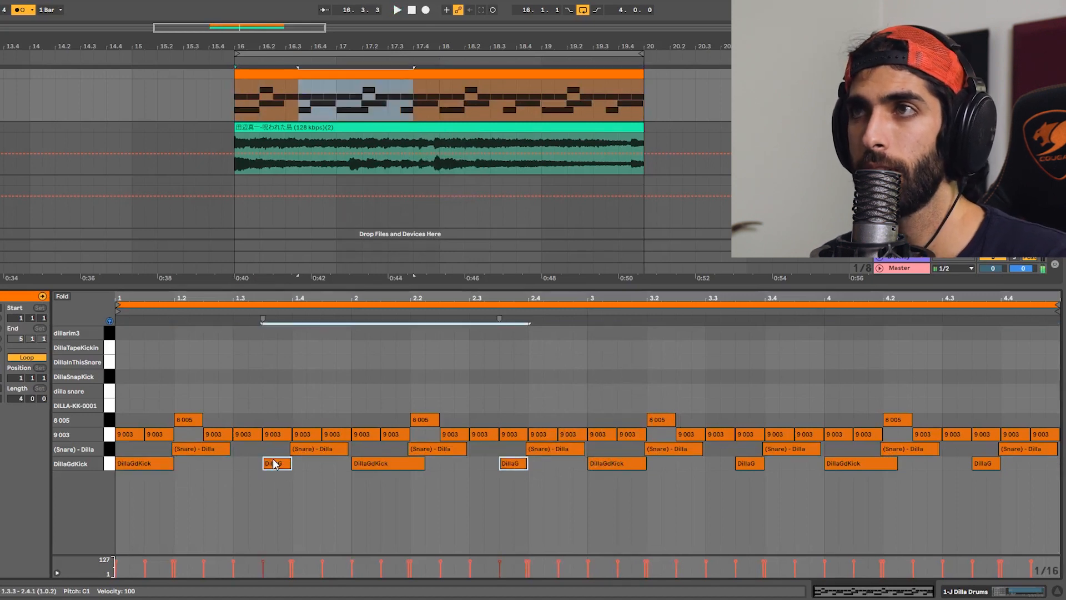
shift+click(763, 464)
shift+click(983, 464)
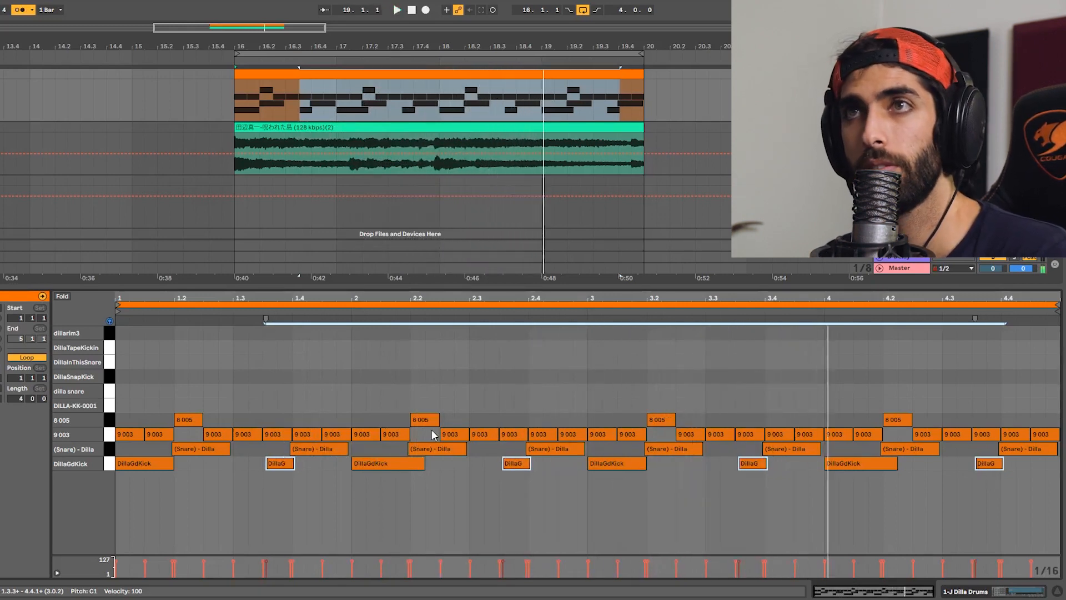
Select all of the 9 003 notes, shift them slightly behind the grid, and play the beat.
click(138, 435)
key(space)
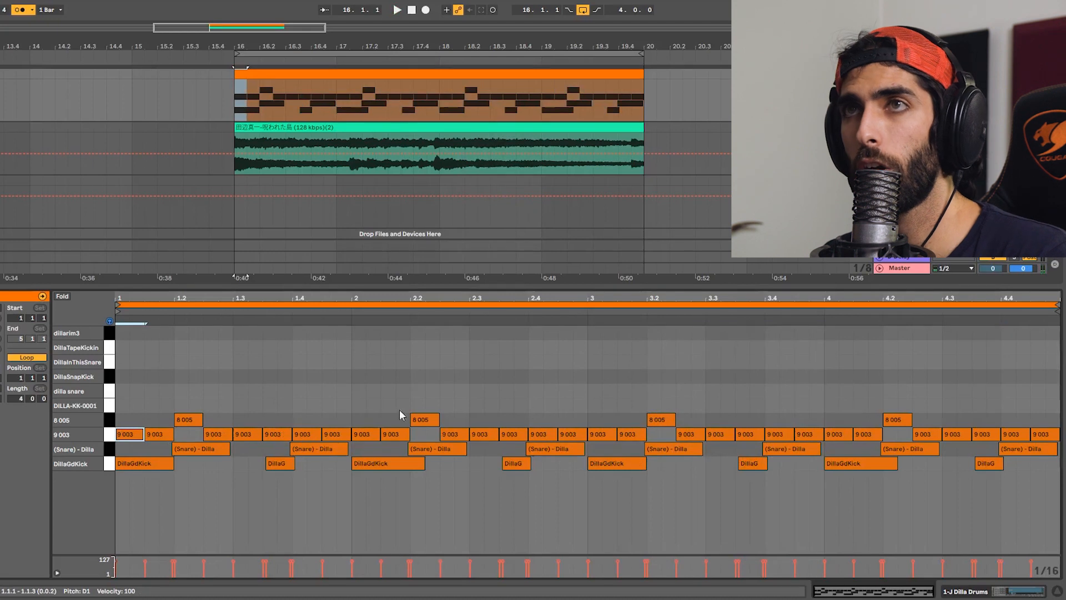
click(110, 435)
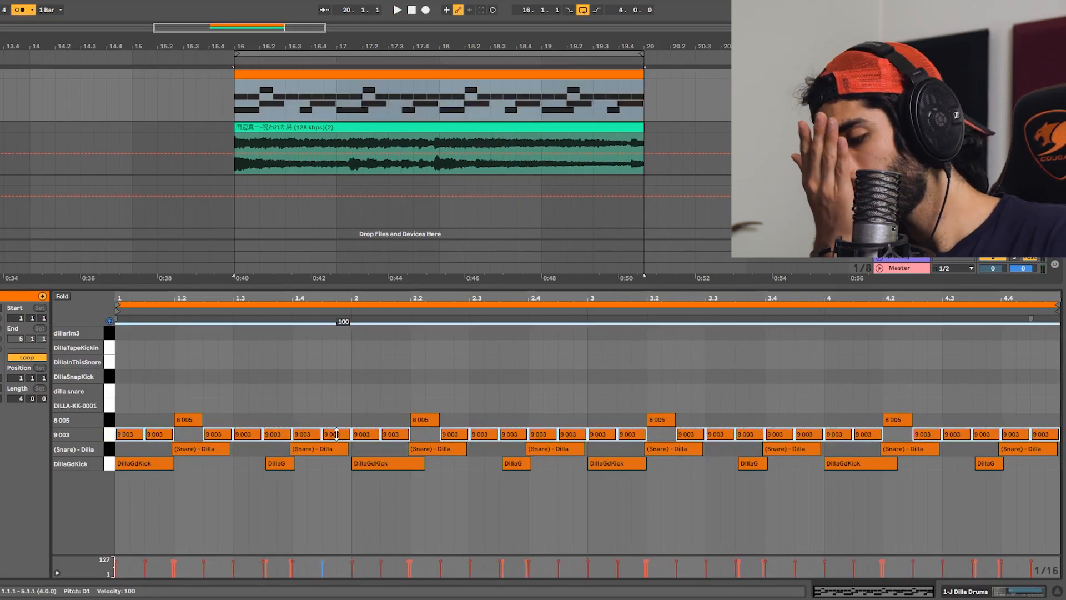
key(space)
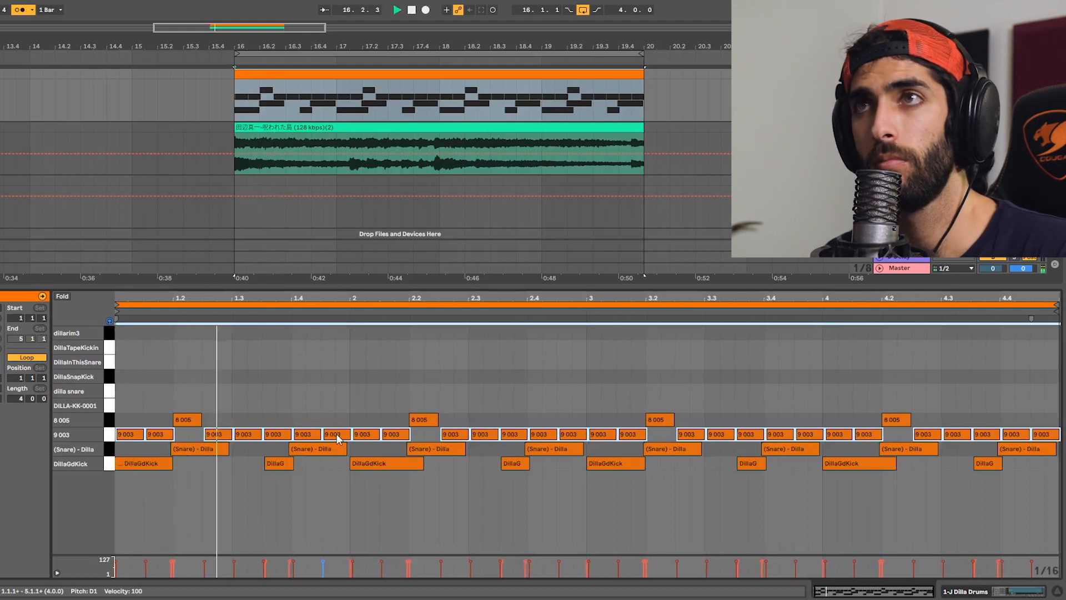
Select the four 8 005 notes on beat 2 of each bar, nudge them slightly ahead of the grid, and play the beat.
drag(171, 387, 1057, 427)
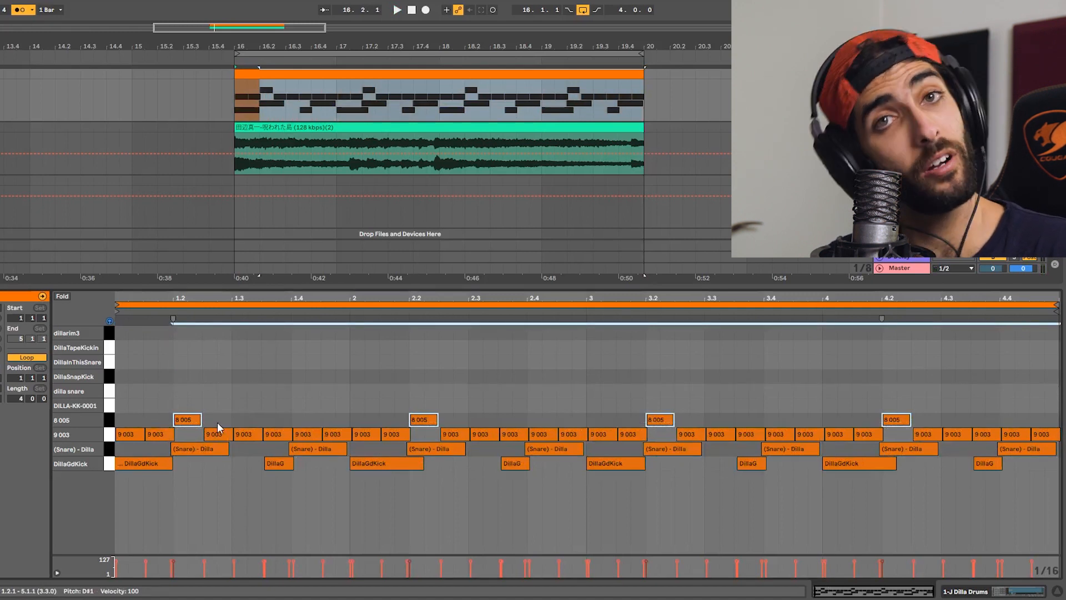
key(alt+Left)
key(alt+Left)
key(alt+Left)
key(alt+Left)
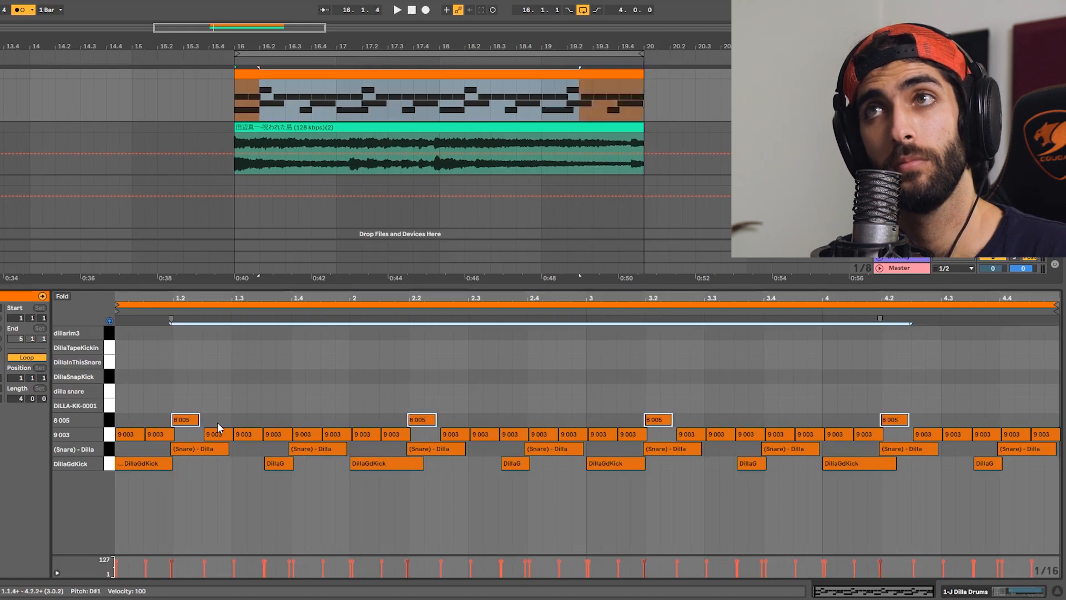
key(space)
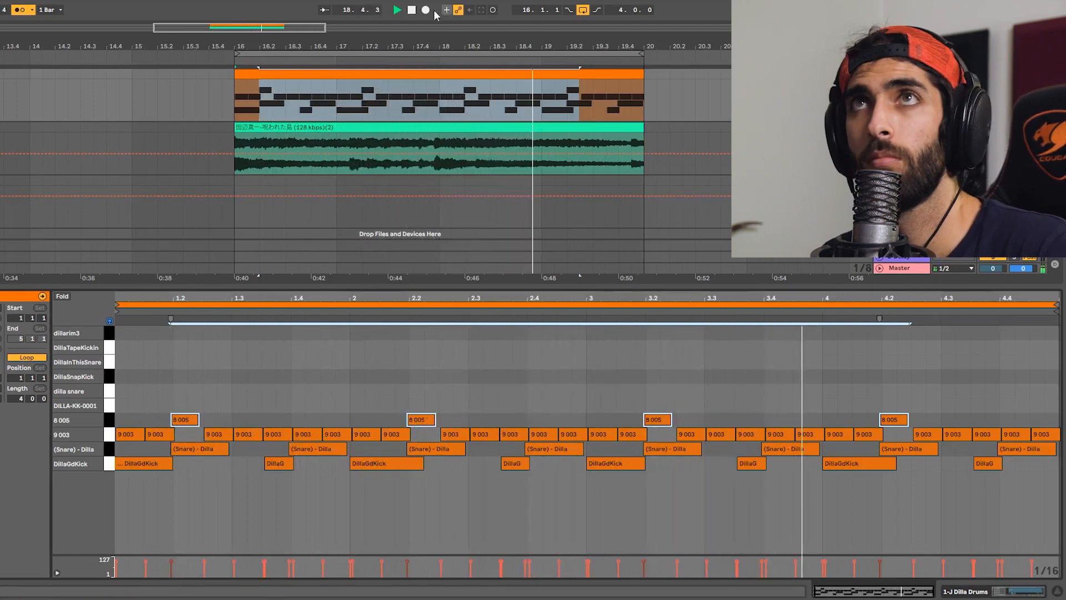
Turn off the metronome, close the drum clip's note editor and select the sample's audio clip.
click(19, 11)
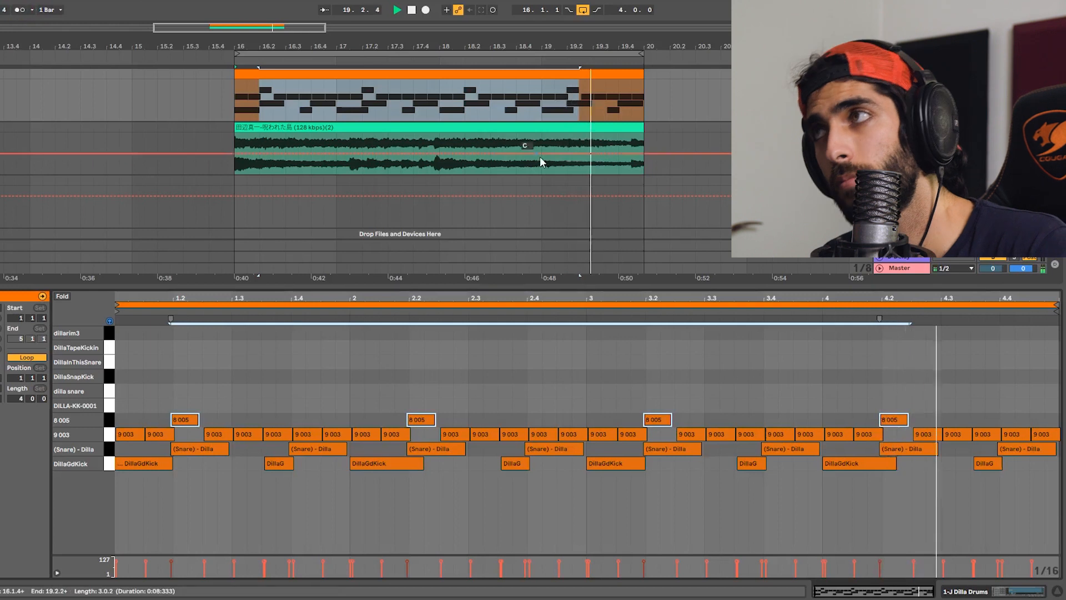
click(1056, 590)
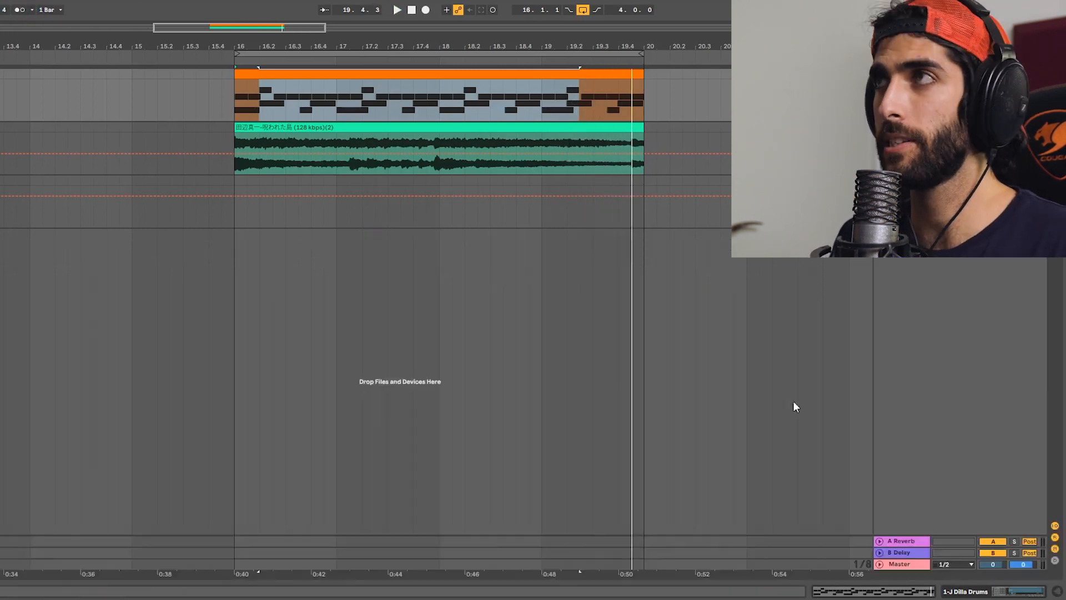
click(378, 127)
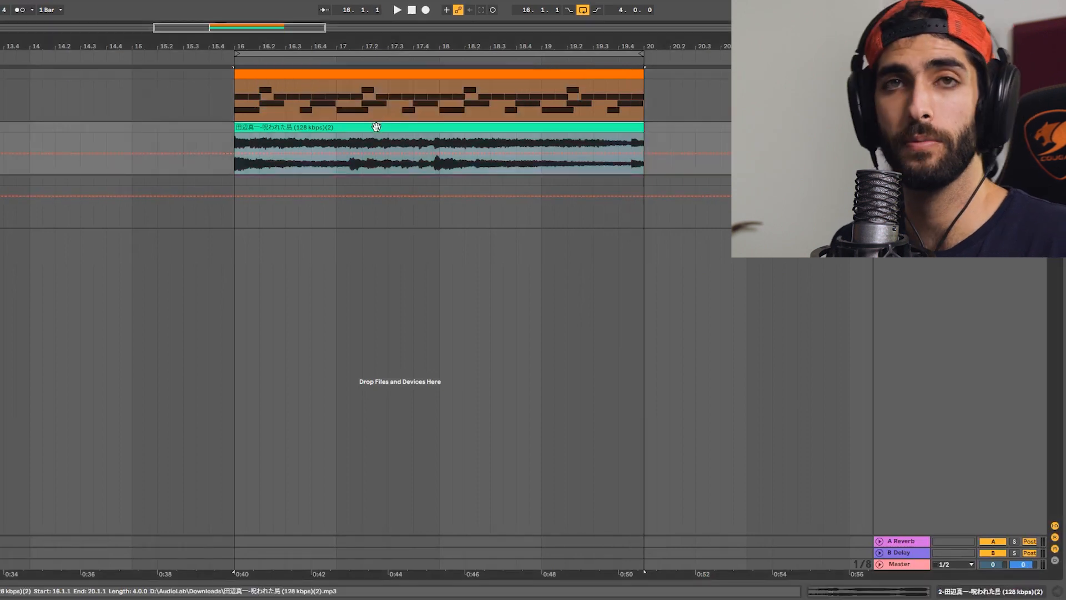
Load the four-bar sample clip into a Simpler on a new track, keep the original audio clip, and switch Simpler to Slice mode.
drag(575, 130, 624, 524)
key(ctrl+z)
scroll(433, 300, right, 5)
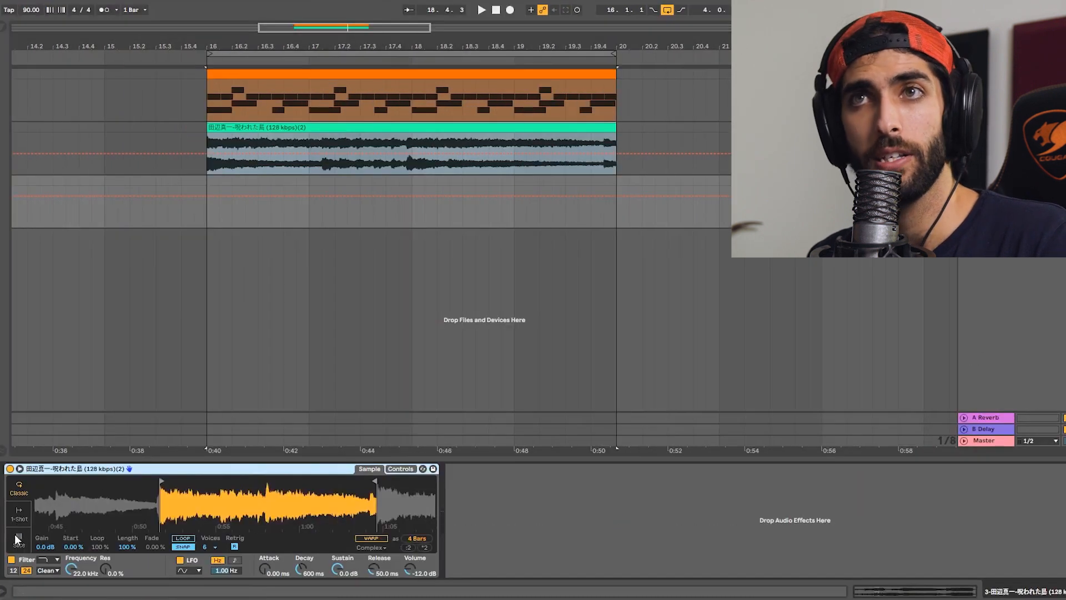
click(18, 538)
drag(142, 517, 43, 516)
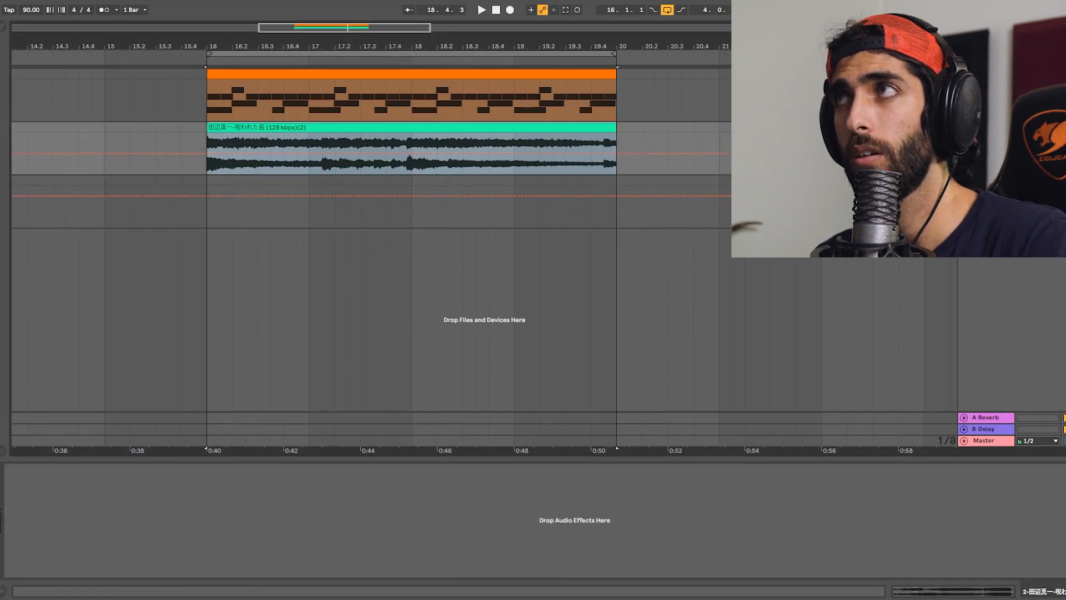
click(986, 181)
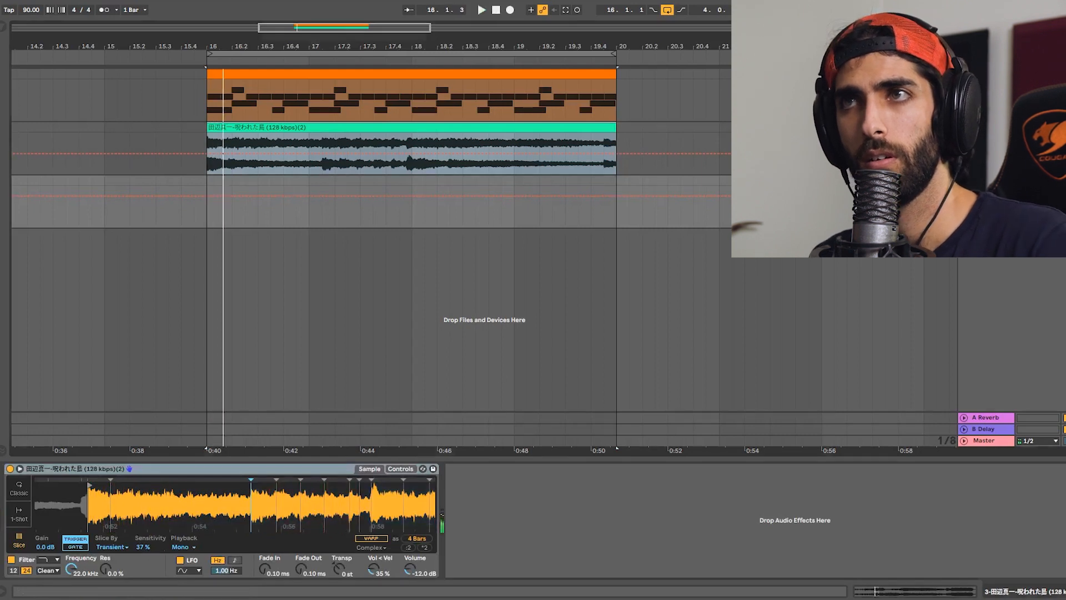
Set the slicing sensitivity to 46 % and delete the five slice markers between about 0:55 and 0:58.
drag(153, 548, 153, 541)
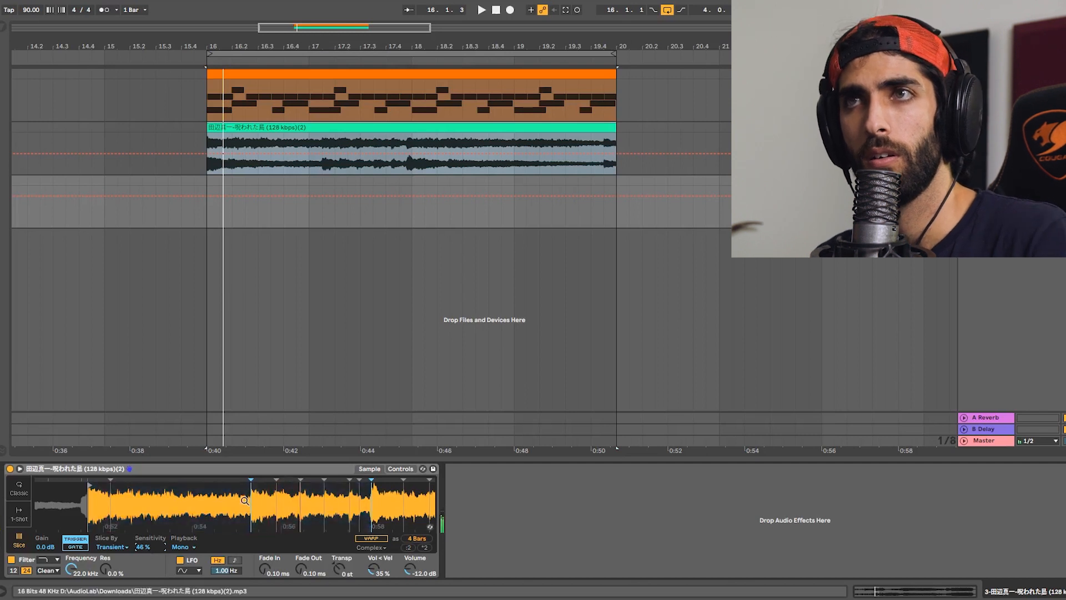
double_click(274, 500)
double_click(300, 499)
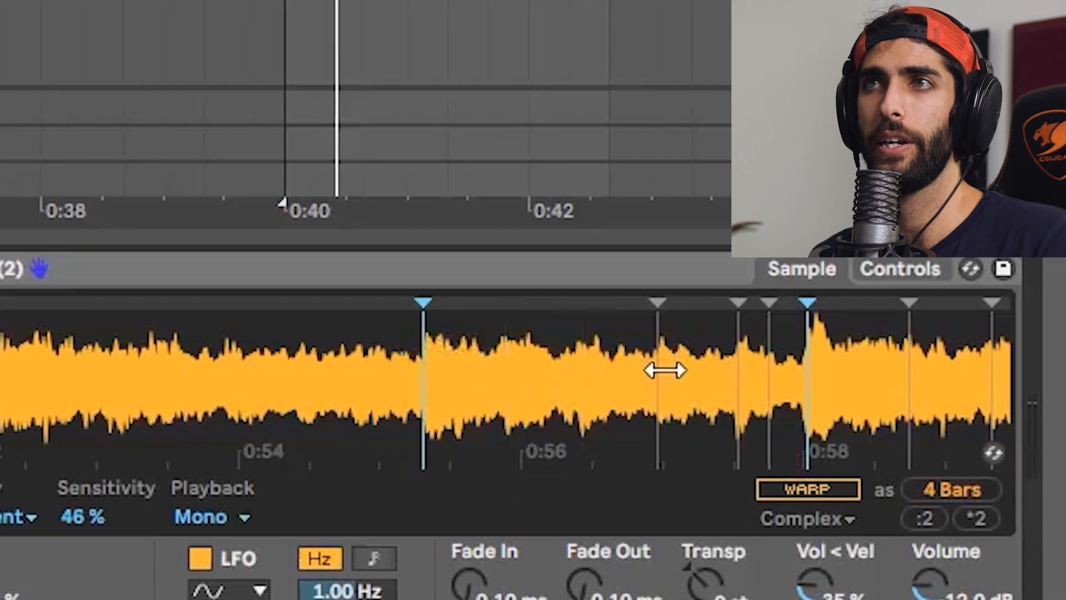
double_click(660, 370)
double_click(738, 375)
double_click(768, 377)
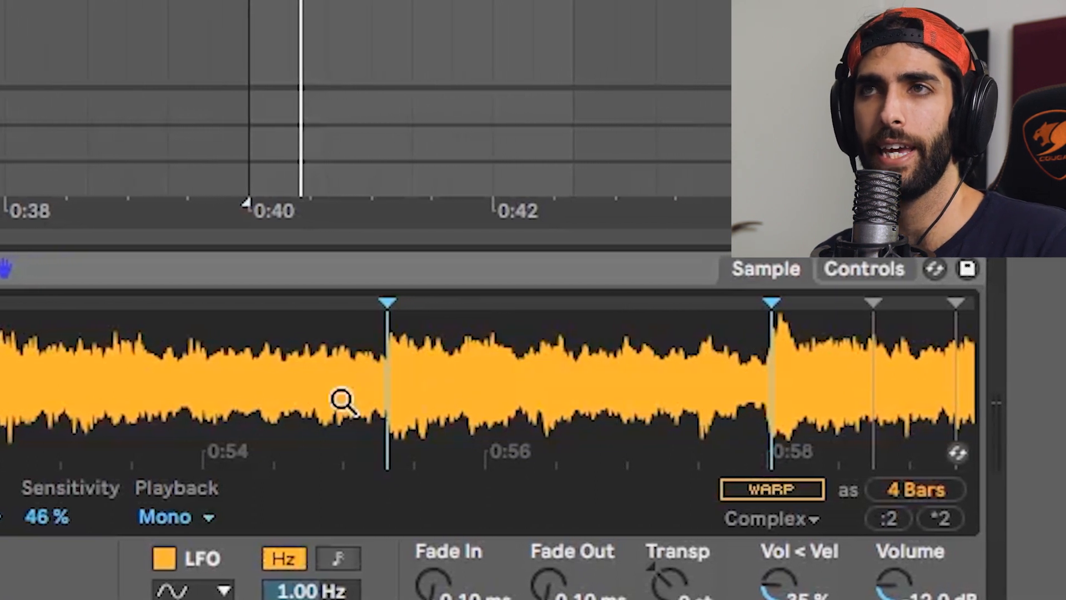
Move the slice marker near 0:55 to around 0:57 and fine-tune its start point against the waveform.
mouse_move(387, 393)
mouse_down()
mouse_move(636, 352)
mouse_move(622, 361)
mouse_up()
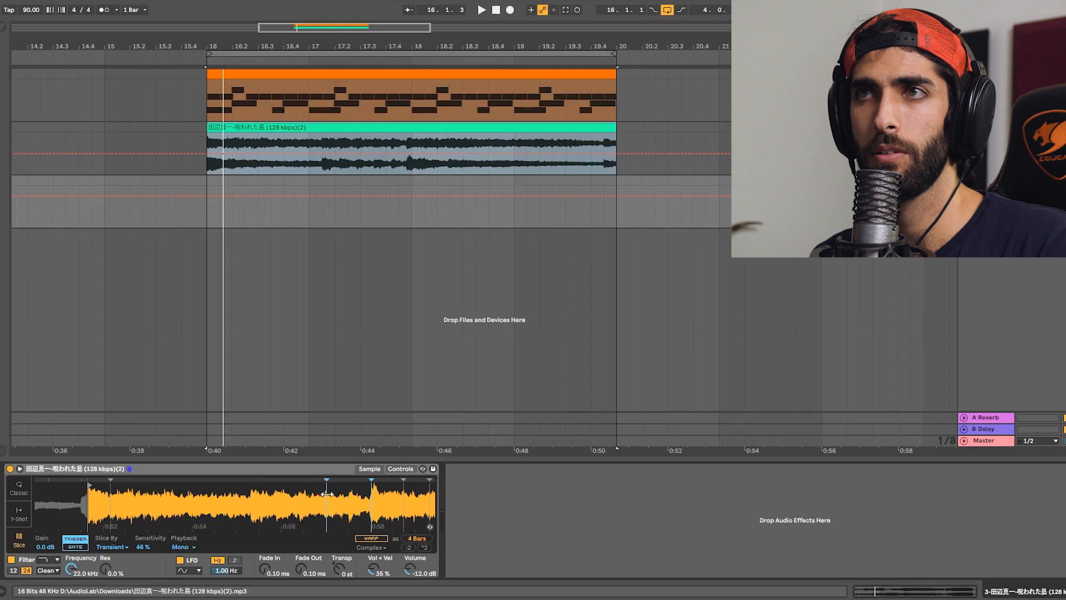
mouse_move(324, 495)
mouse_down()
mouse_move(290, 497)
mouse_move(316, 496)
mouse_up()
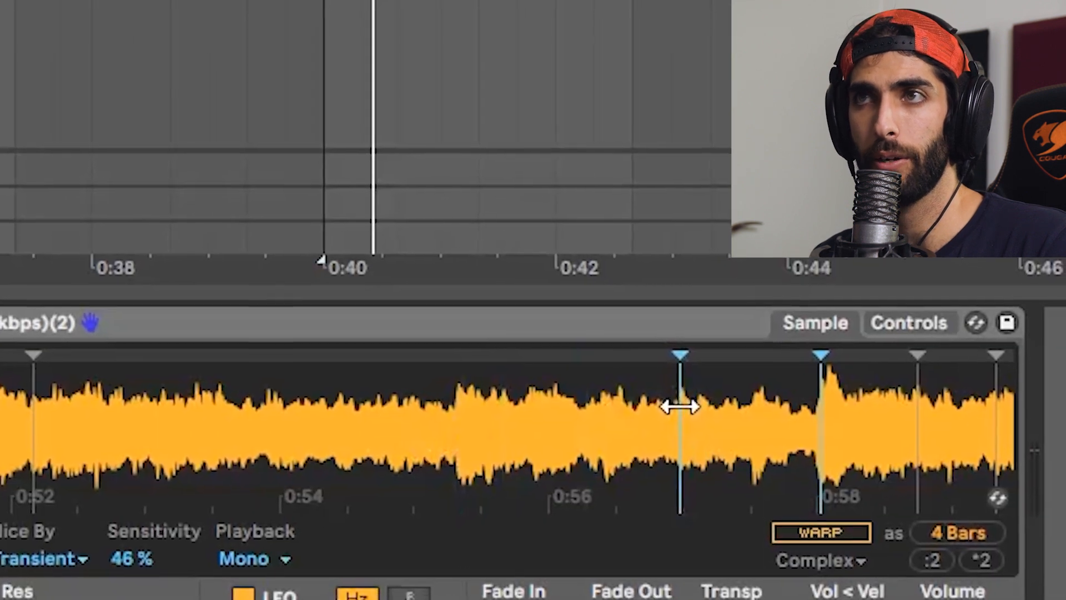
drag(640, 424, 667, 420)
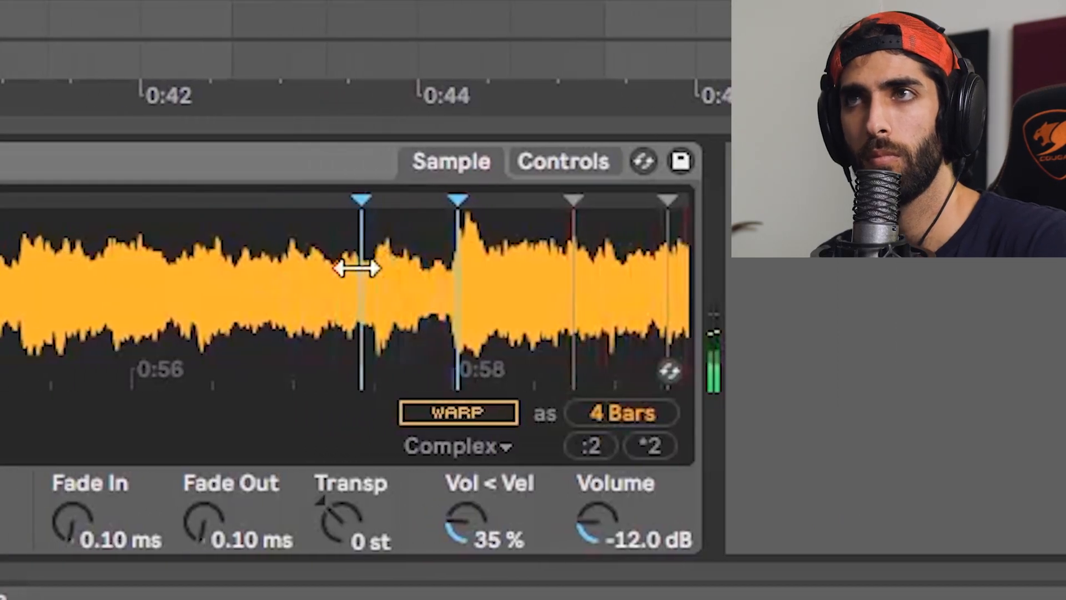
drag(357, 269, 315, 288)
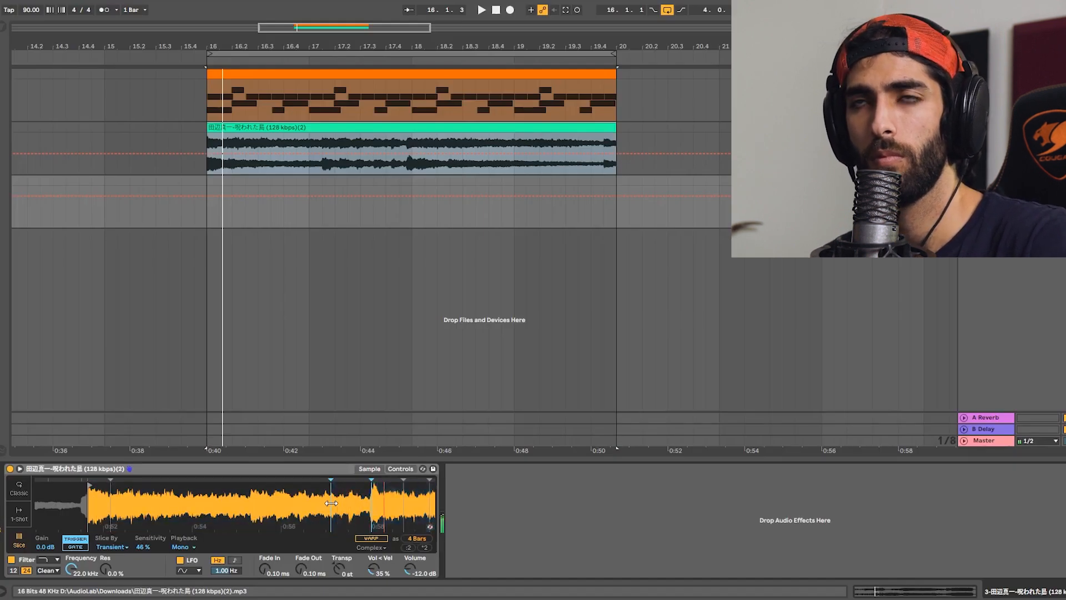
drag(335, 509, 306, 531)
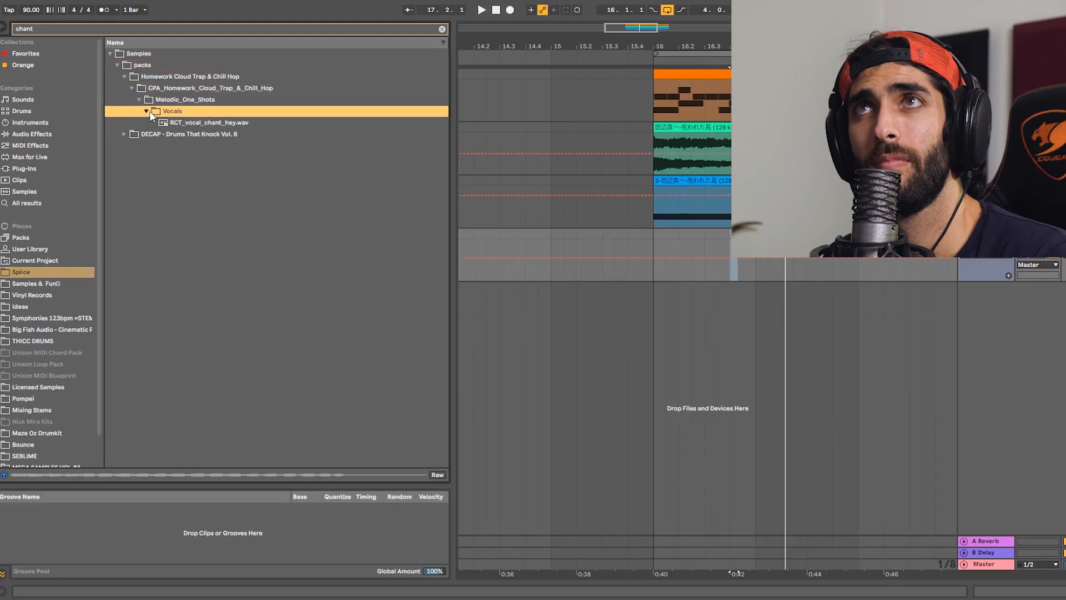
Place RCT_vocal_chant_hey.wav on its own audio track just after the starts of bars 16 and 18.
click(155, 121)
drag(724, 251, 711, 252)
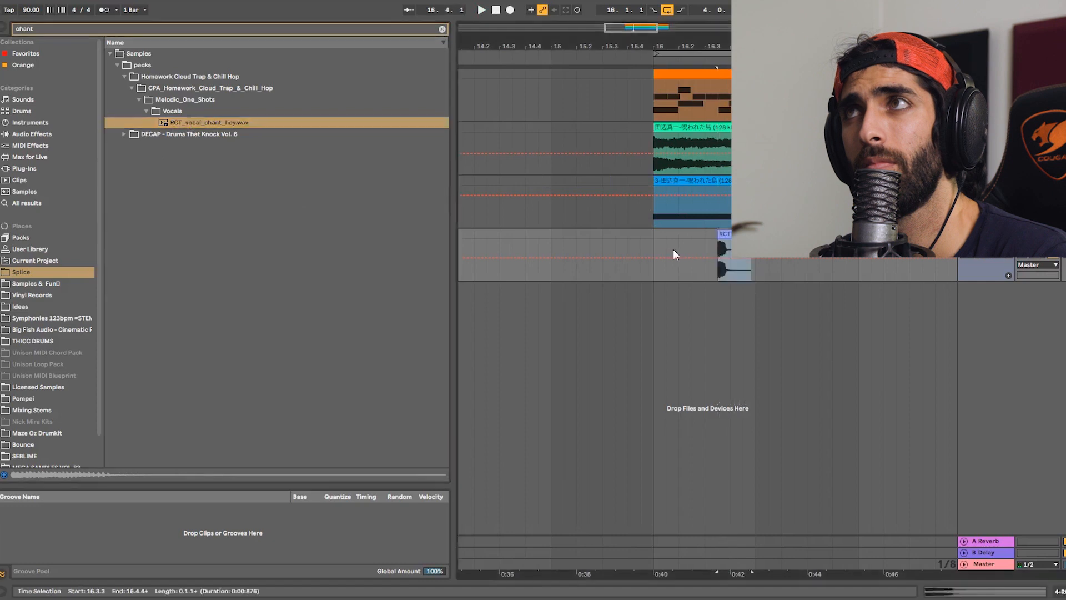
key(shift+Tab)
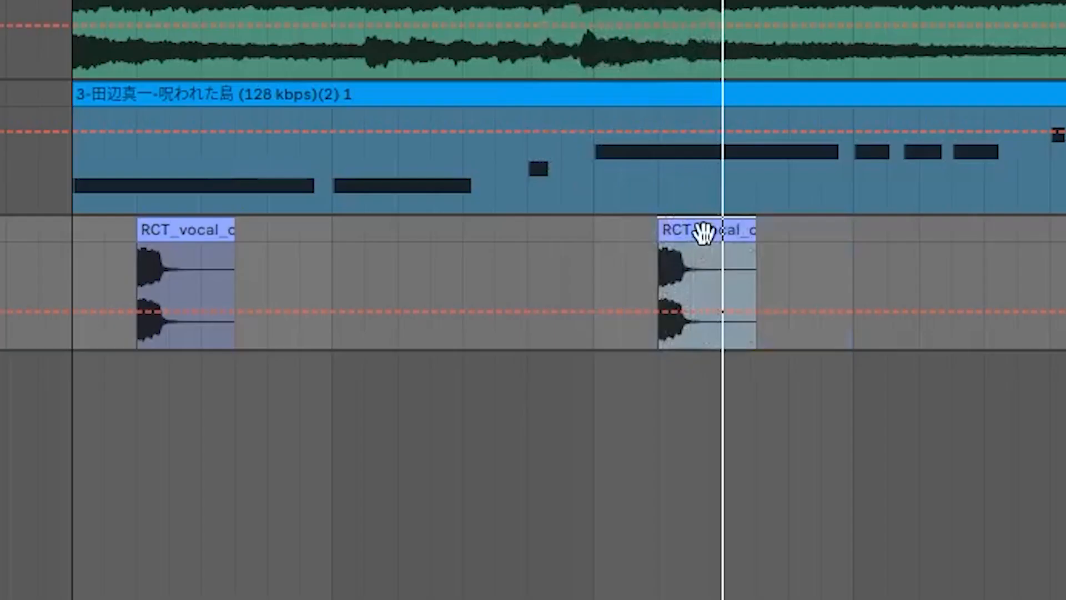
click(570, 263)
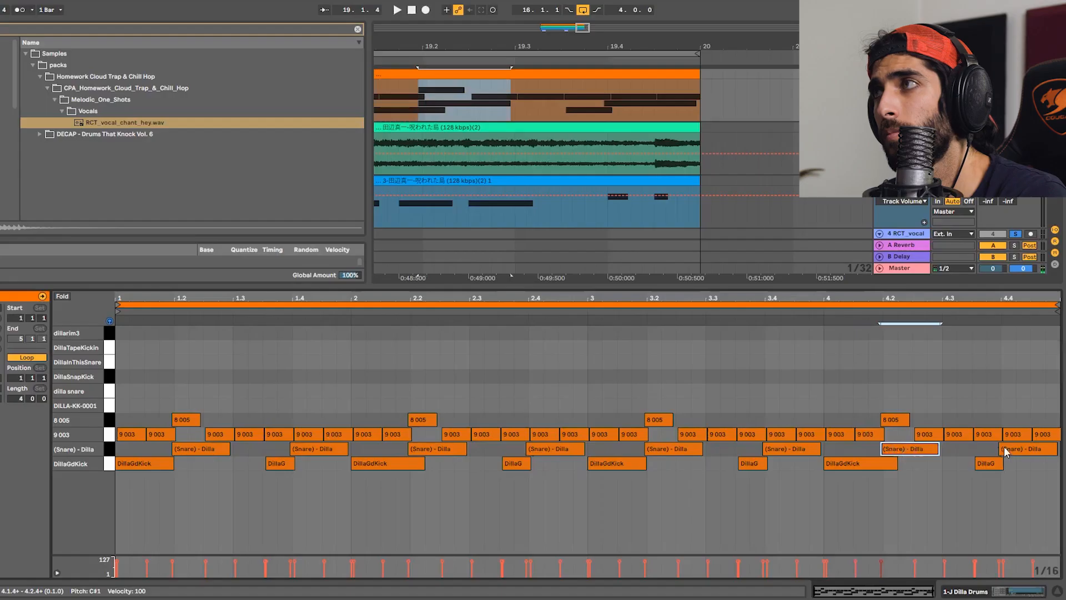
Delete the last (Snare) - Dilla note at beat 4.4 of the drum clip.
click(1028, 453)
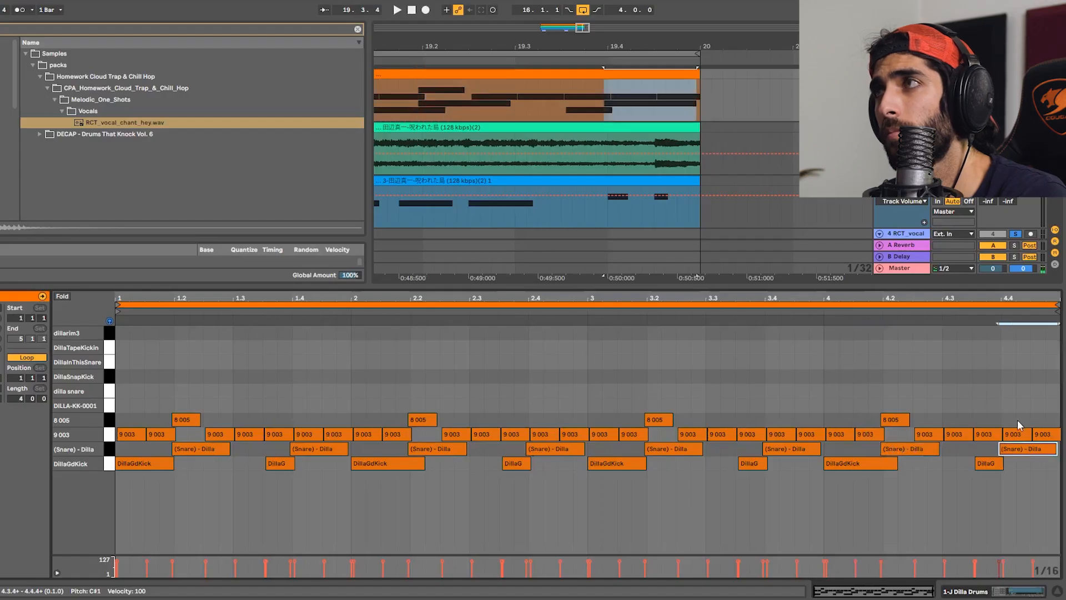
key(Delete)
click(1042, 435)
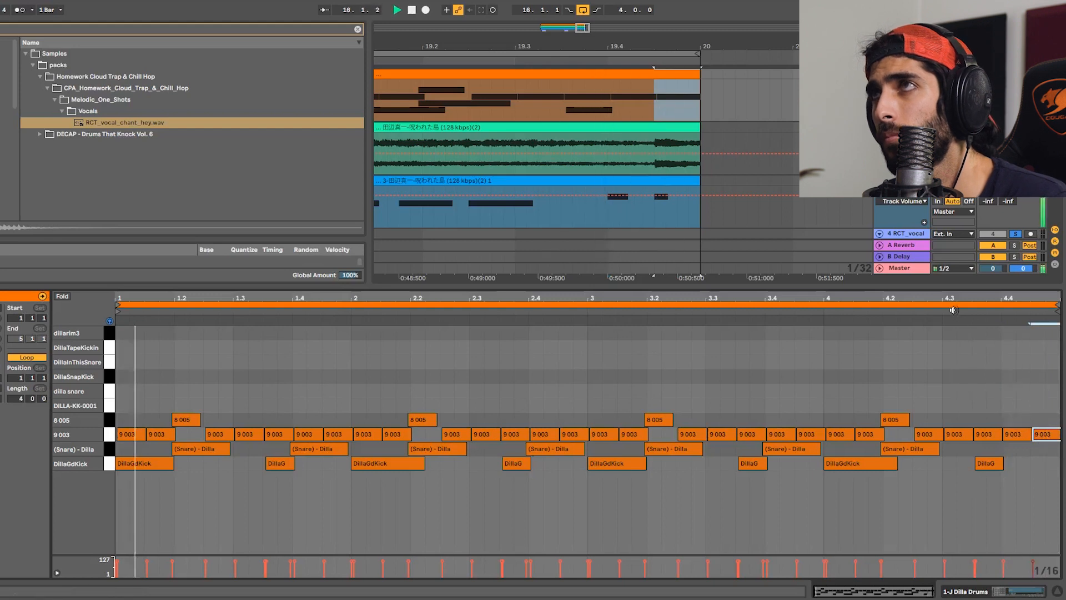
Add two consecutive 8 005 notes from beat 4.4 to the clip's end, play the beat, and close the note editor.
double_click(1008, 419)
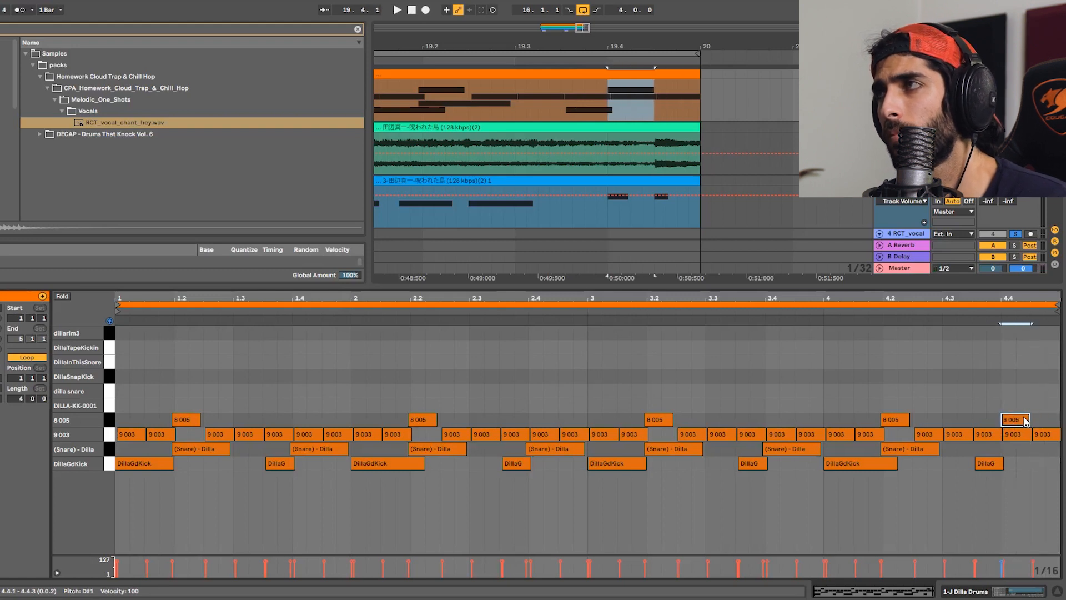
key(ctrl+d)
key(space)
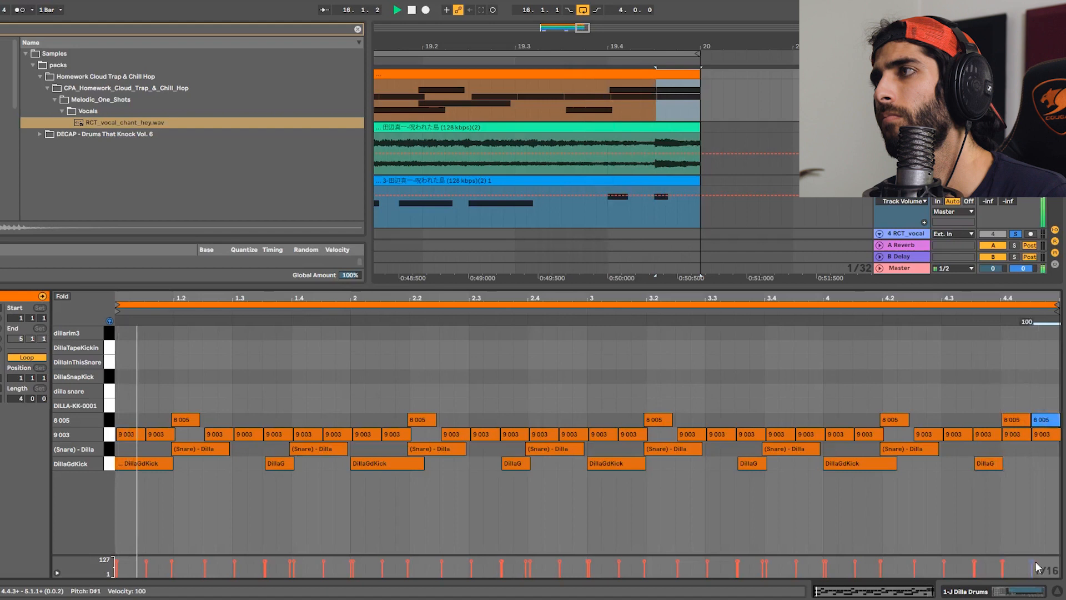
click(1058, 592)
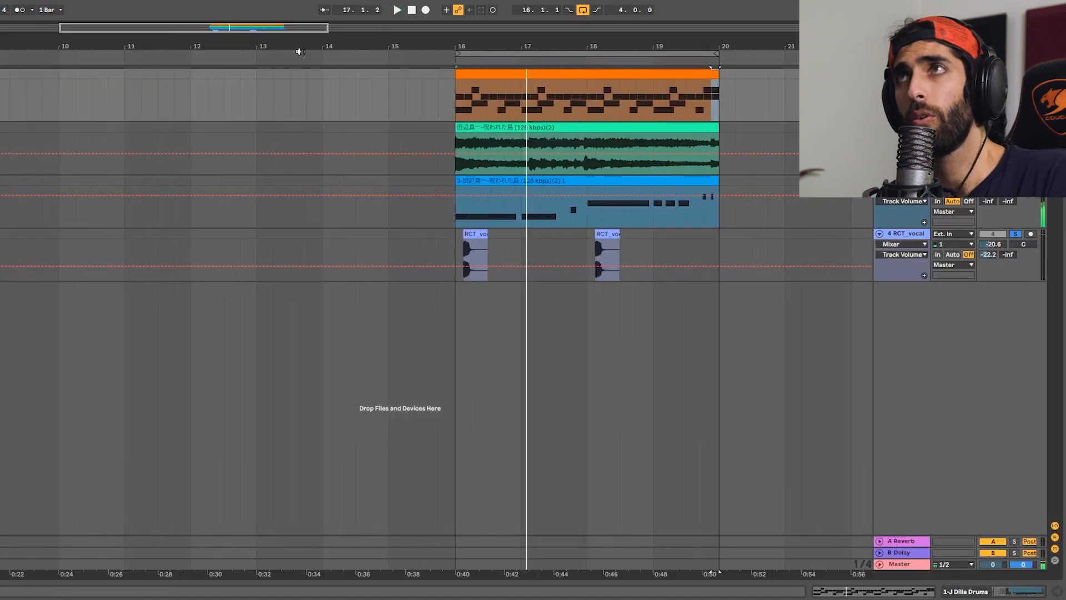
Copy the sliced-sample MIDI clip to bar 12 on the same track, directly before the original at bar 16.
click(506, 186)
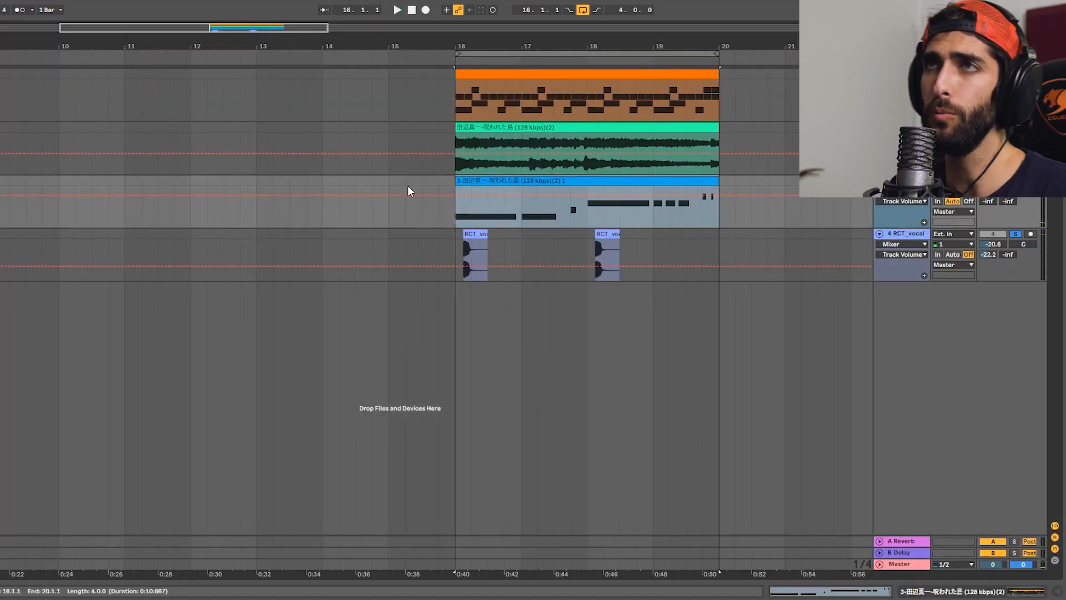
click(121, 178)
key(ctrl+v)
drag(176, 182, 251, 180)
drag(251, 180, 235, 181)
key(ctrl+z)
key(ctrl+z)
key(ctrl+z)
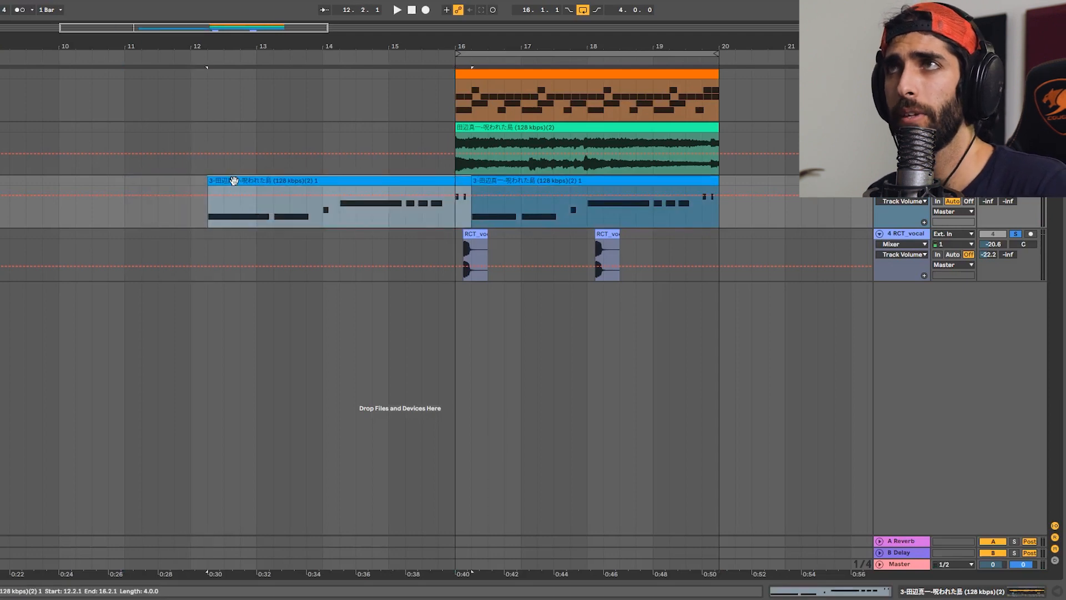
Search the browser for "rc" and load RC-20 Retro Color onto the sliced-sample track.
key(ctrl+alt+b)
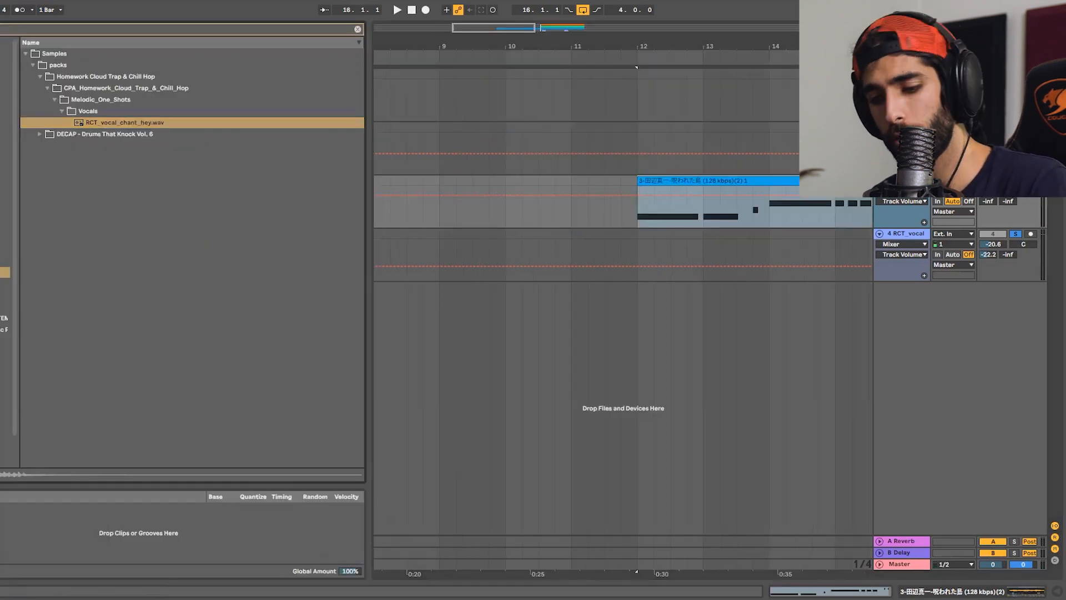
key(ctrl+f)
text(rc)
key(Return)
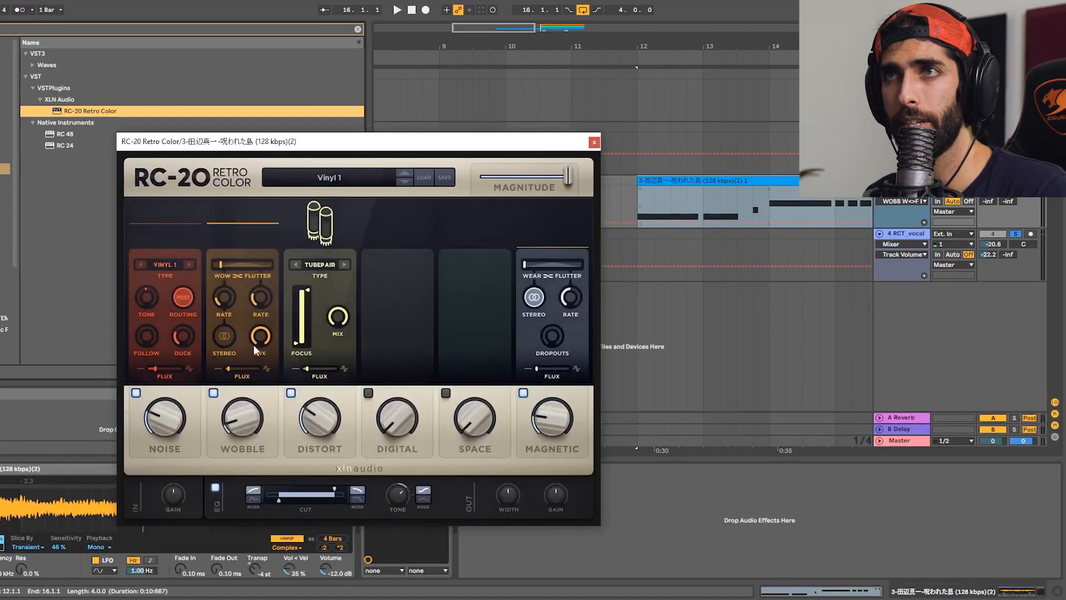
Lower the RC-20 Noise amount and narrow the EQ cut range, bringing its upper limit down to about 4123 Hz.
drag(165, 425, 164, 441)
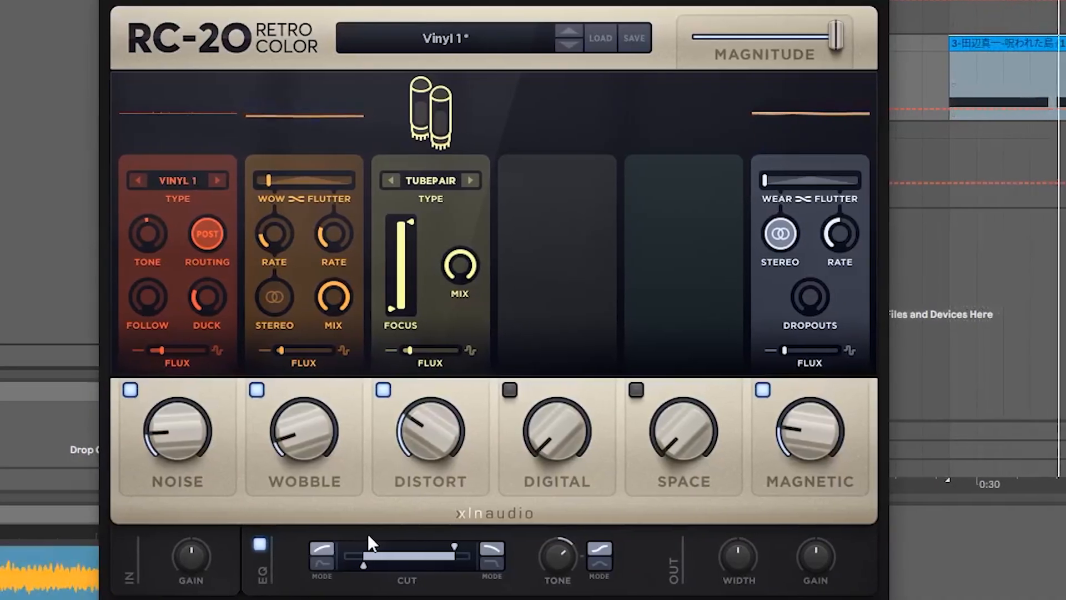
mouse_move(187, 436)
mouse_down()
mouse_move(187, 447)
mouse_move(188, 411)
mouse_move(181, 430)
mouse_up()
drag(438, 547, 400, 548)
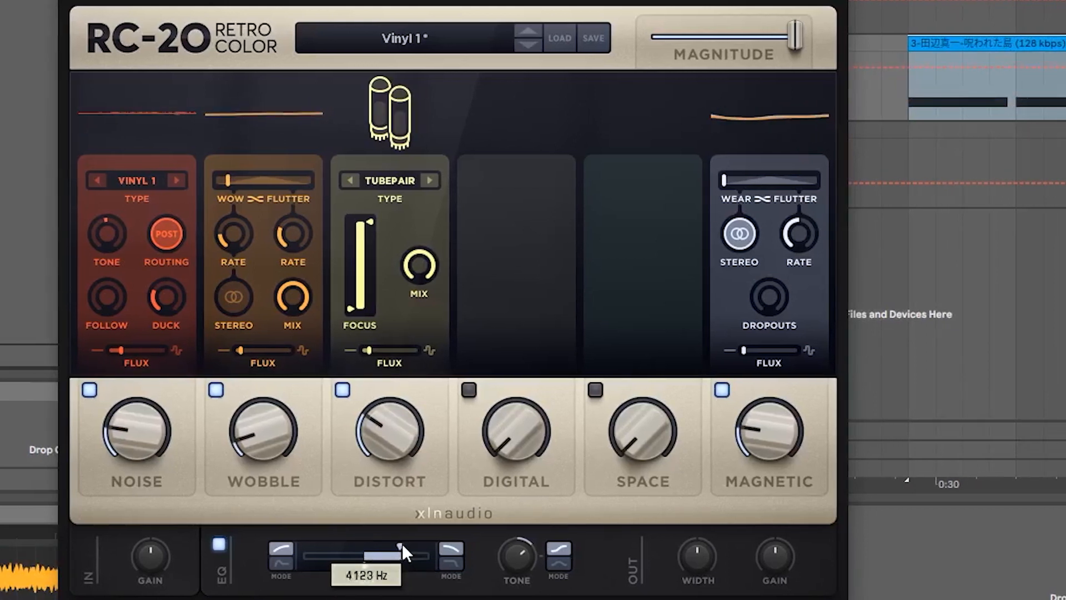
Reduce the RC-20 Distort amount, enable the Digital module and set it to a low amount.
drag(405, 441, 381, 437)
click(465, 390)
drag(506, 431, 513, 451)
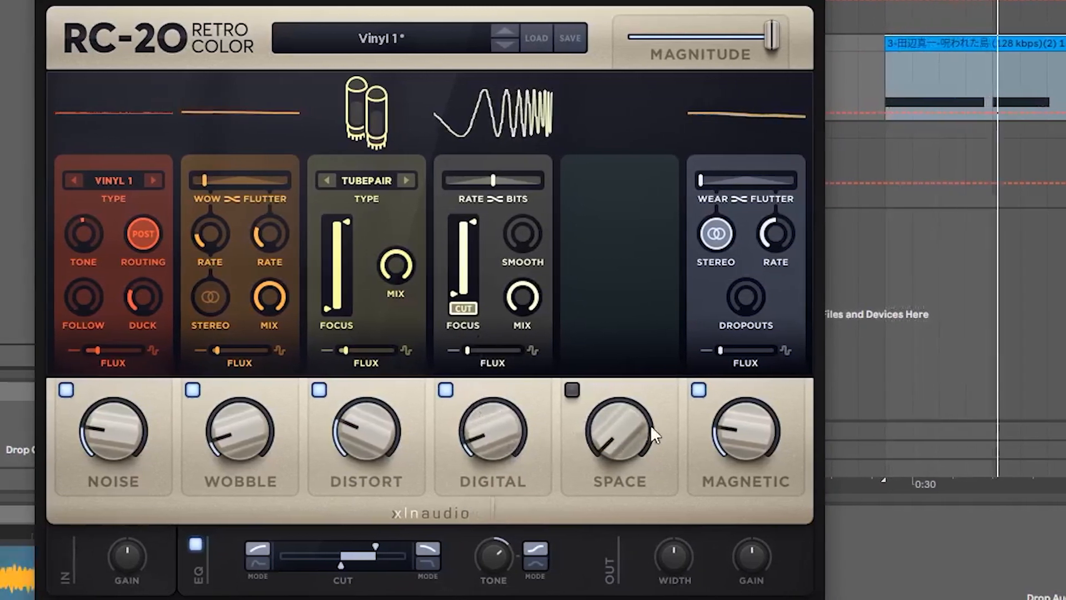
Automate the RC-20 on/off state on the sliced-sample track: on before bar 16, off from bar 16, back on near the section's end.
drag(627, 436, 597, 365)
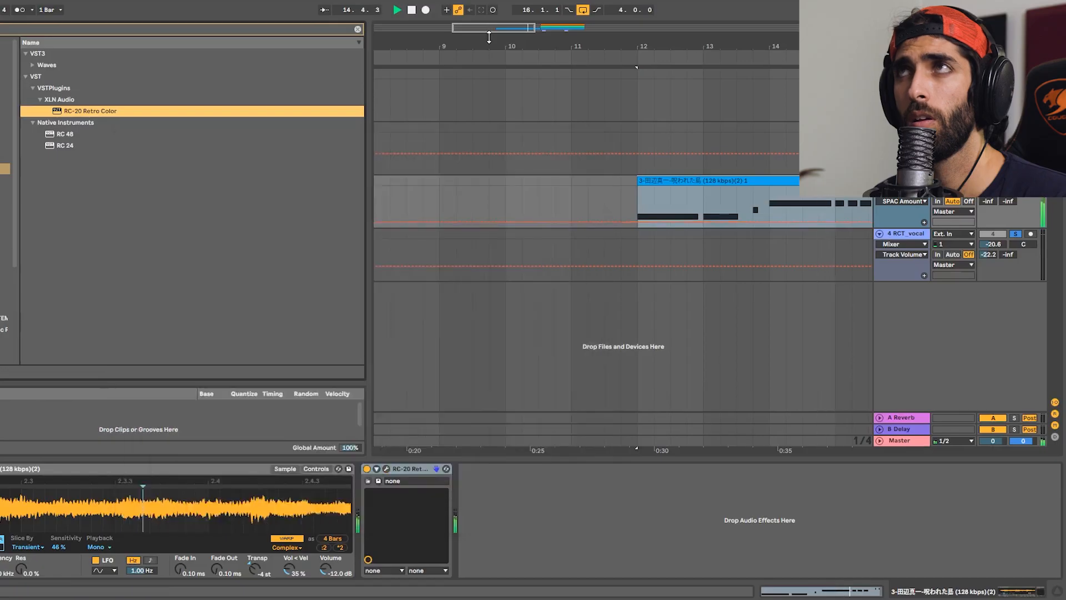
drag(491, 28, 494, 12)
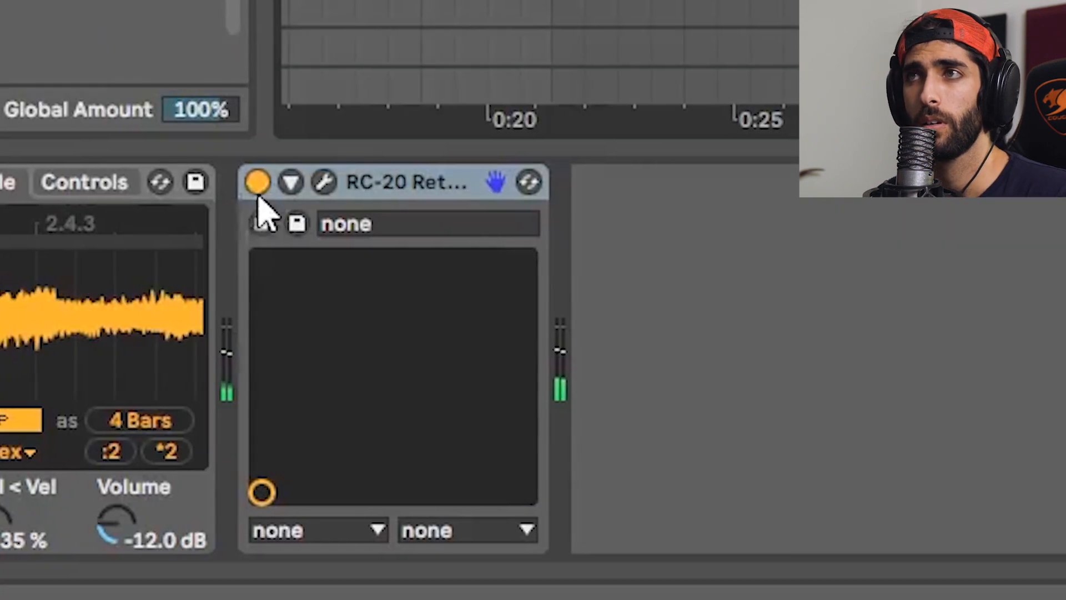
right_click(364, 472)
click(378, 477)
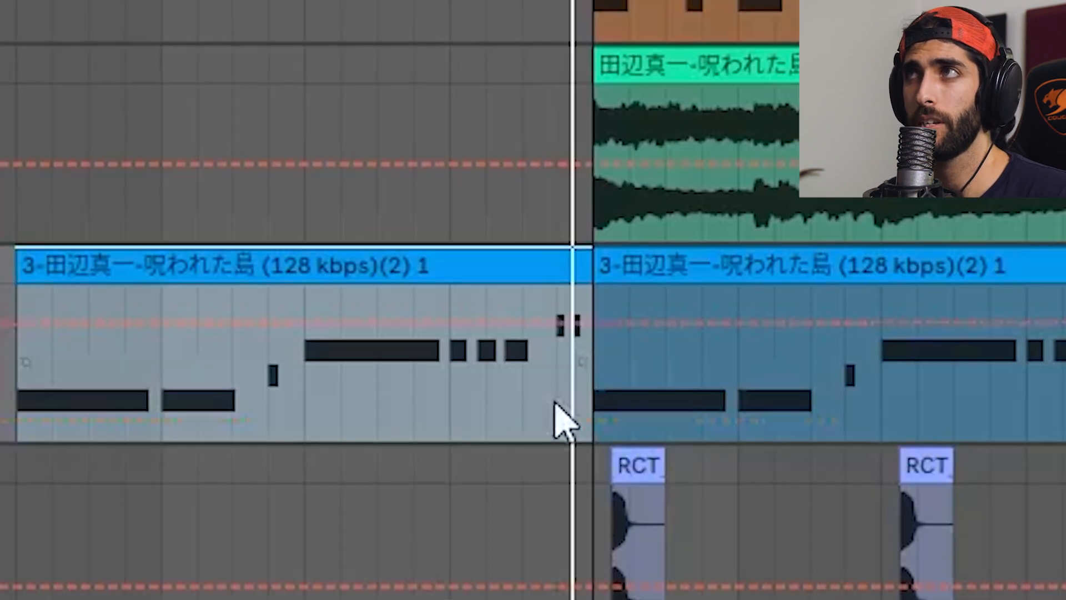
drag(595, 317, 607, 417)
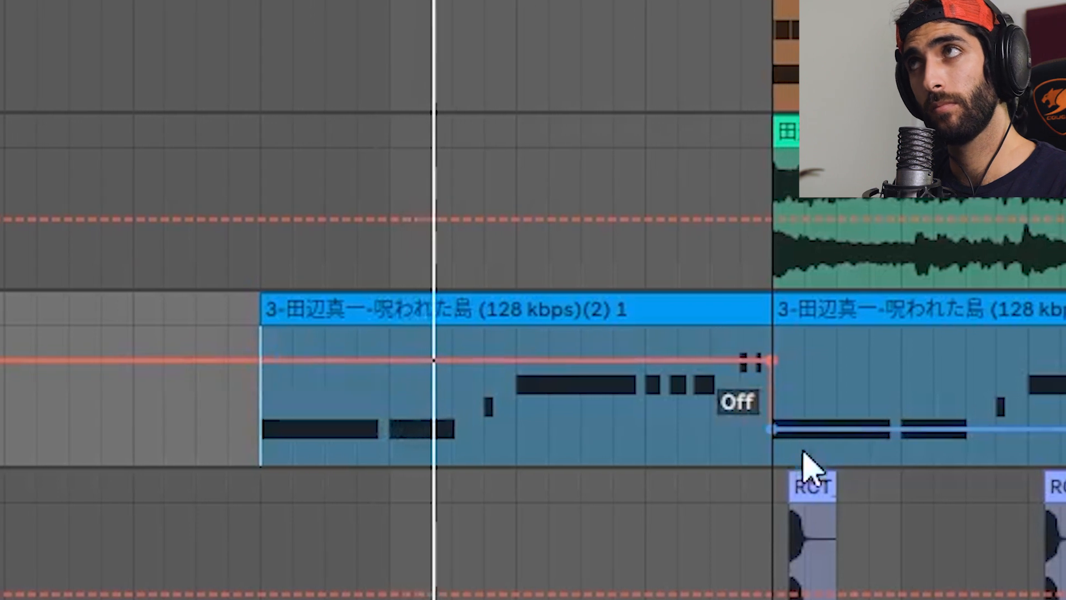
scroll(533, 300, up, 5)
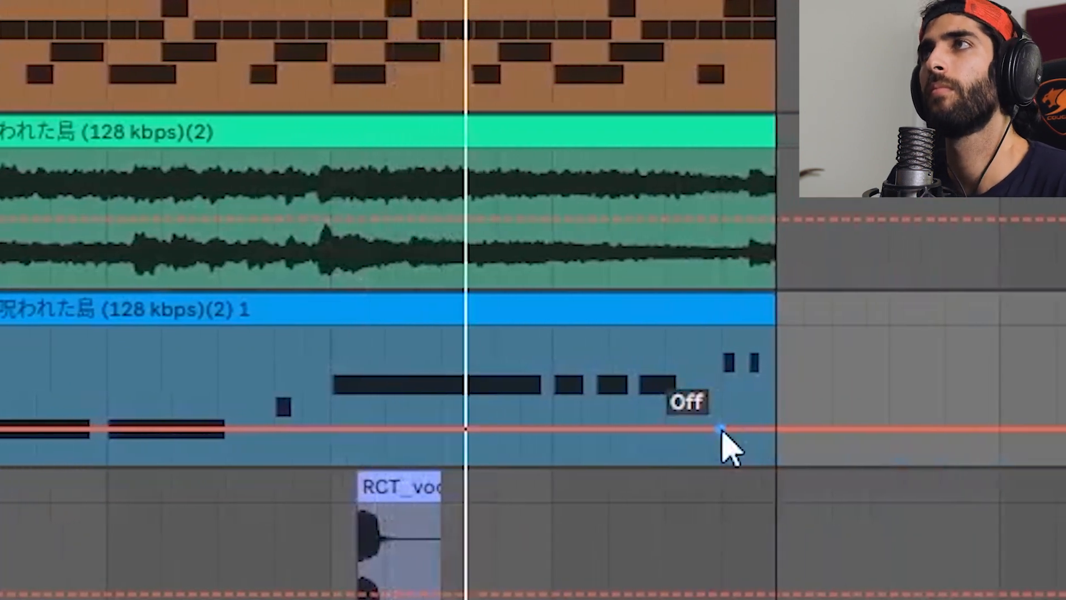
drag(680, 428, 681, 360)
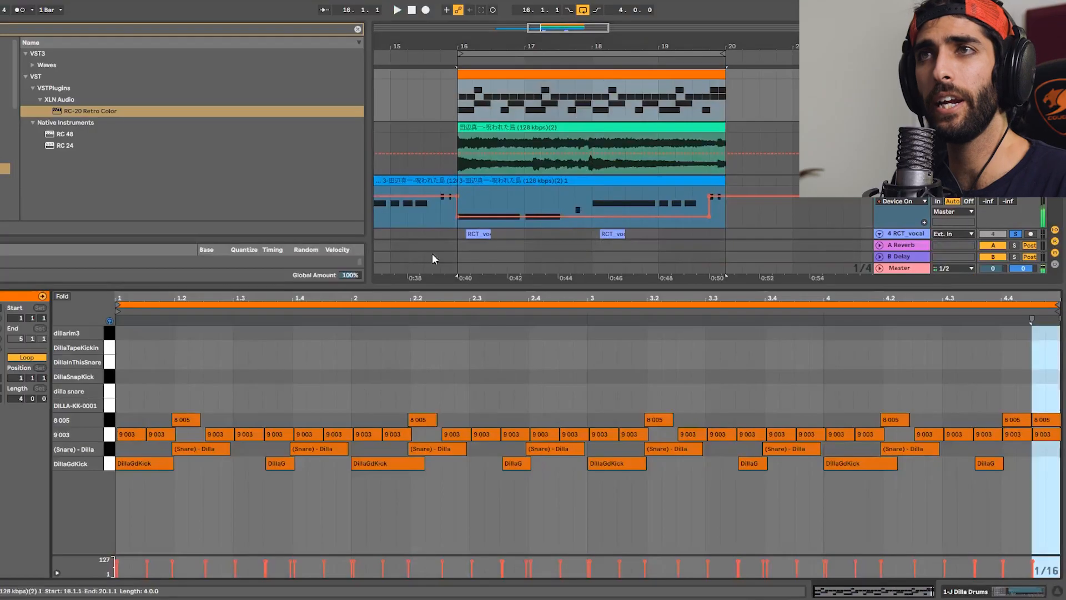
Select all (Snare) - Dilla notes in the drum clip and raise their velocity to 127 during playback.
click(201, 451)
shift+click(317, 450)
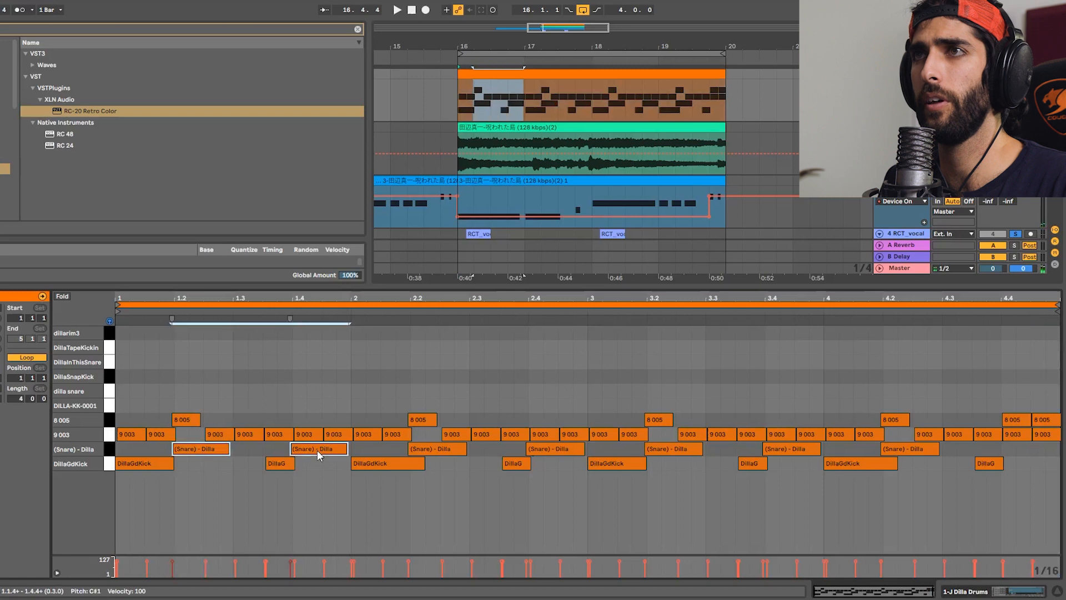
shift+click(452, 451)
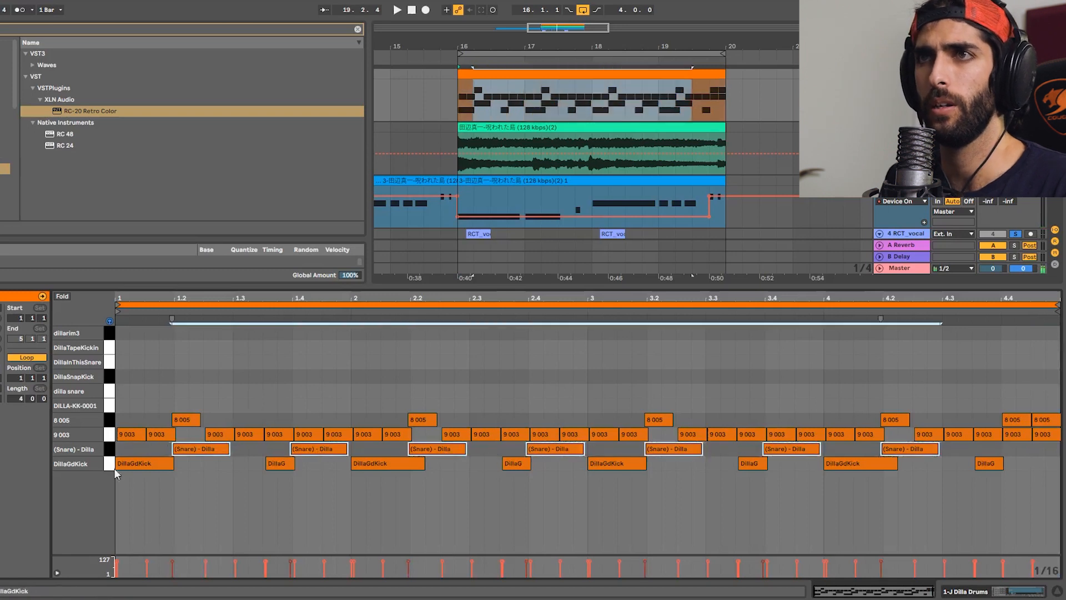
key(space)
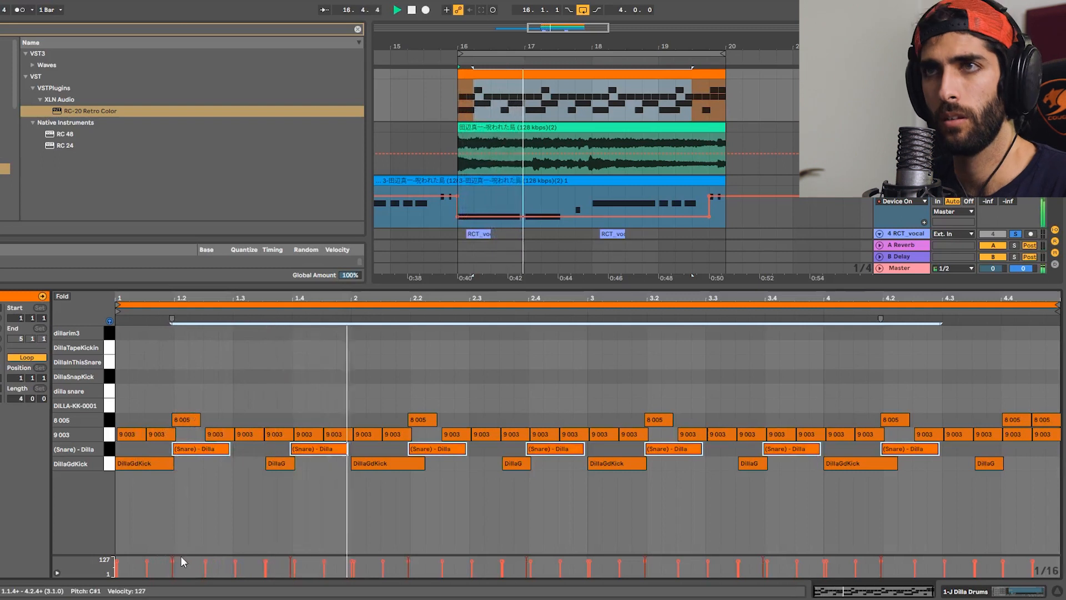
drag(174, 557, 172, 561)
Select all DillaGdKick notes in the drum clip while the loop plays, and hide the clip's note editor.
drag(142, 482, 255, 475)
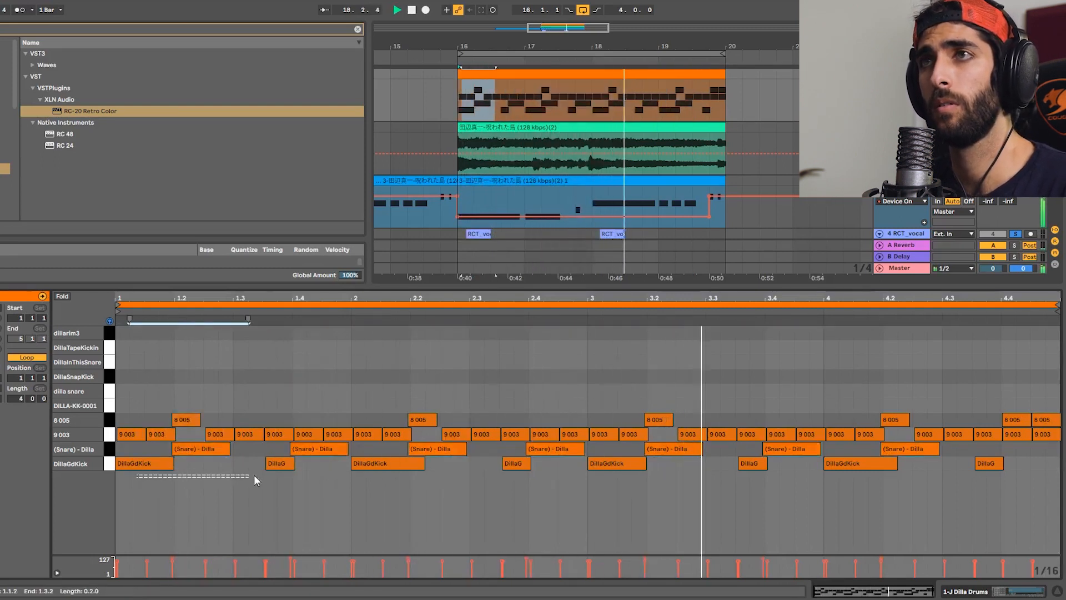
drag(368, 479, 140, 476)
click(108, 464)
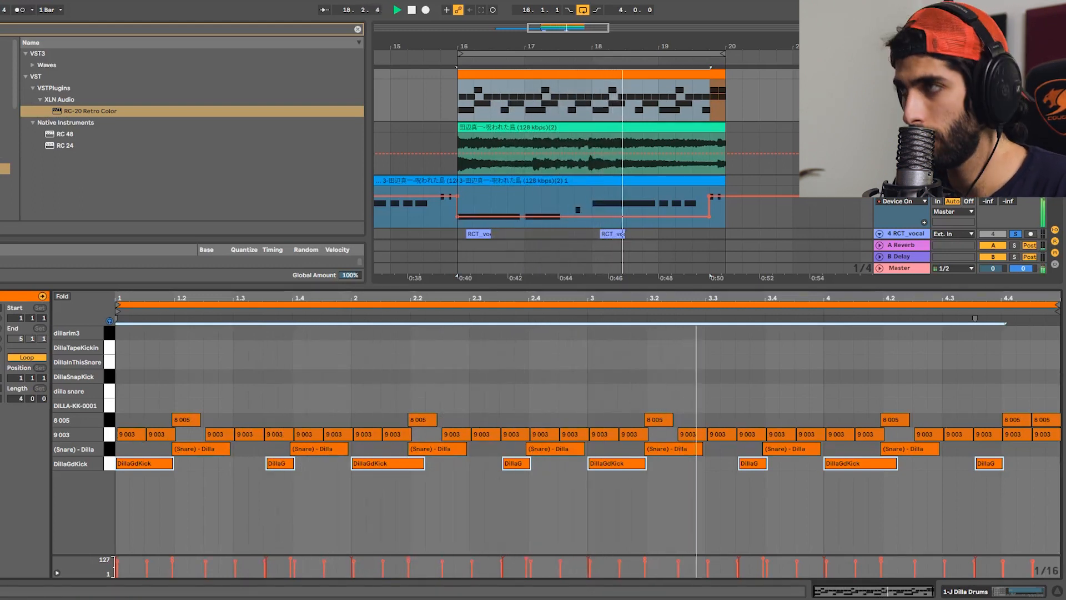
click(1057, 591)
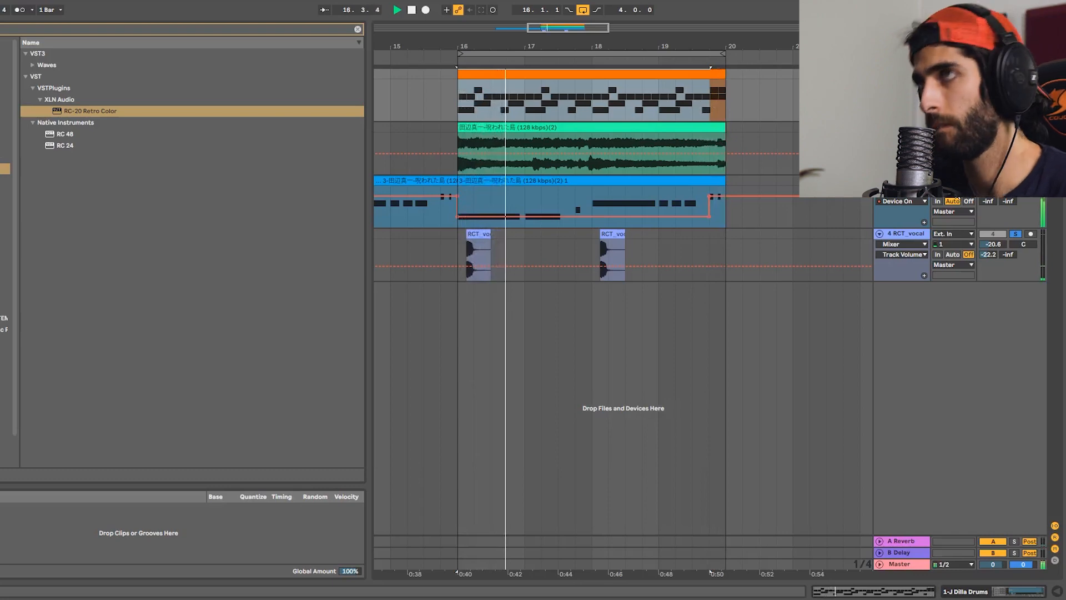
Duplicate the section from bar 16 to 20 across all four tracks, placing the copy directly after it.
drag(725, 255, 463, 75)
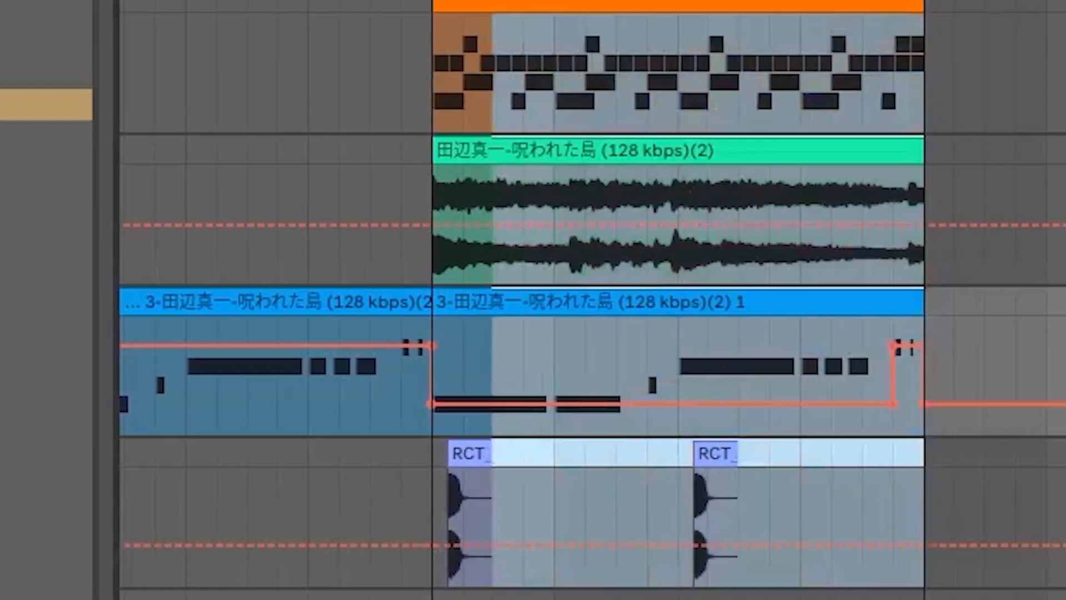
key(ctrl+d)
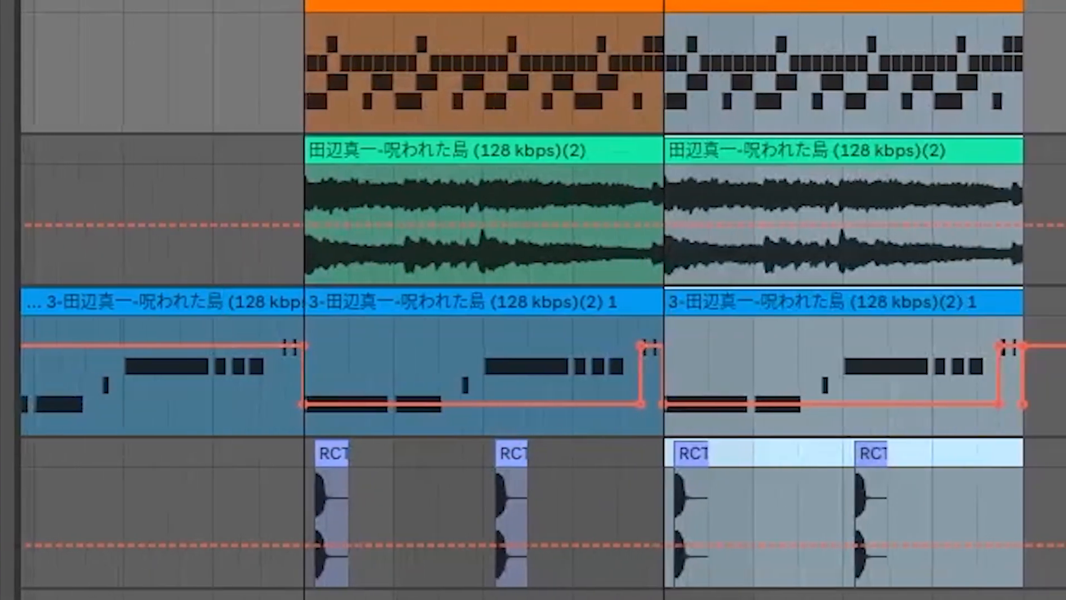
click(636, 304)
click(627, 147)
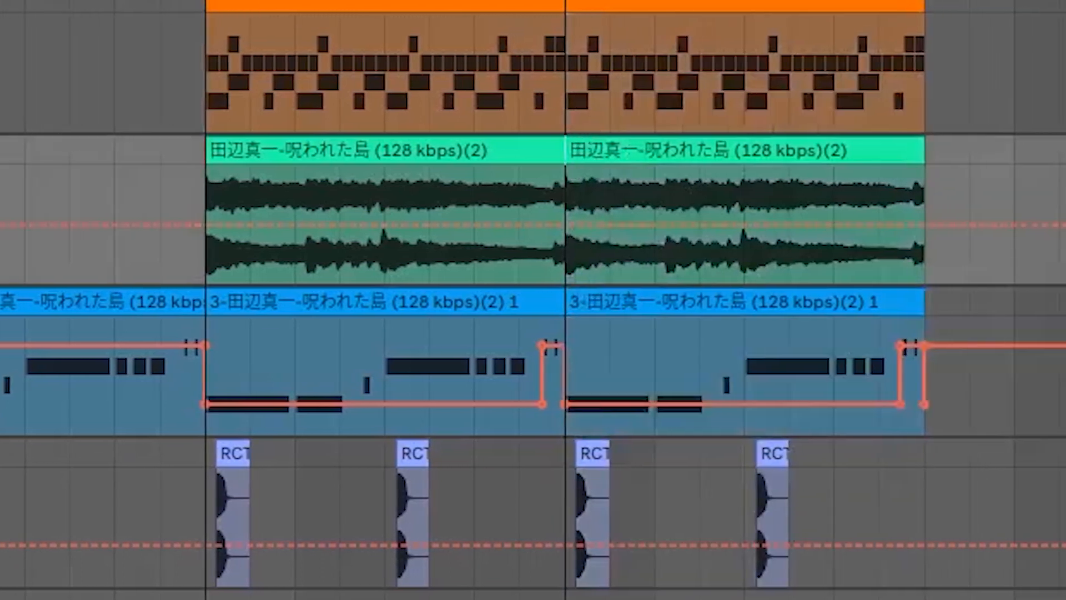
scroll(478, 33, up, 4)
scroll(383, 45, right, 4)
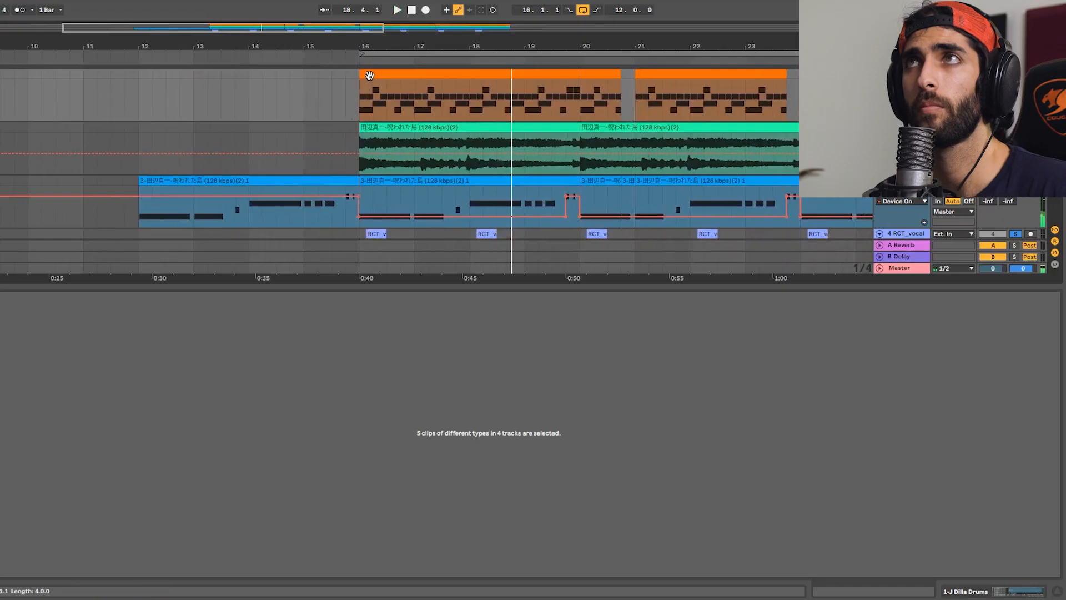
Copy the bar 16 drum clip to bar 12 and trim its start so only the last beat before bar 16 remains.
click(370, 75)
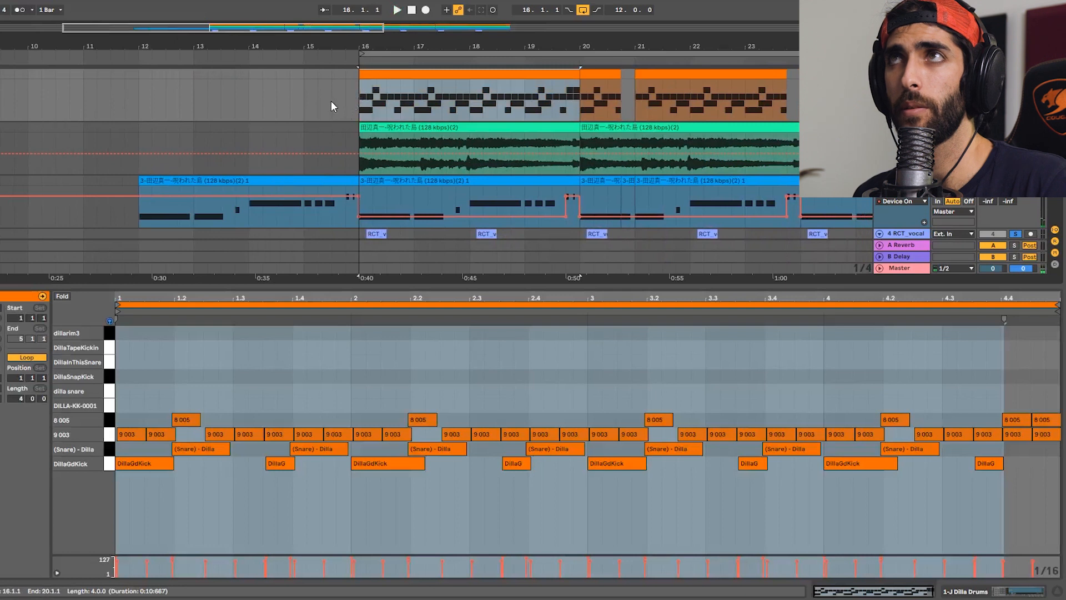
click(356, 104)
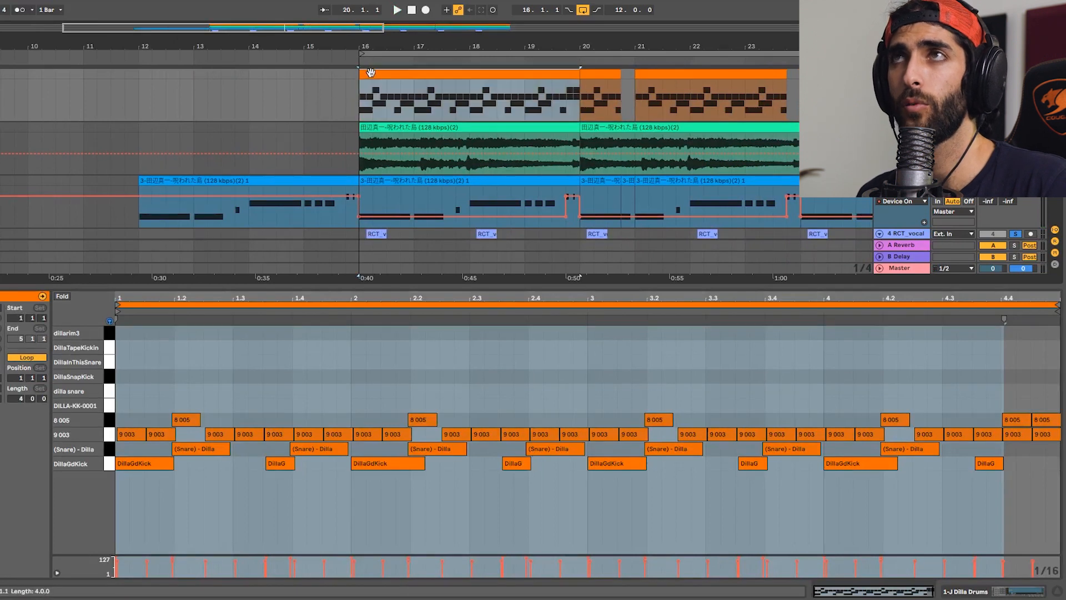
click(140, 80)
key(ctrl+v)
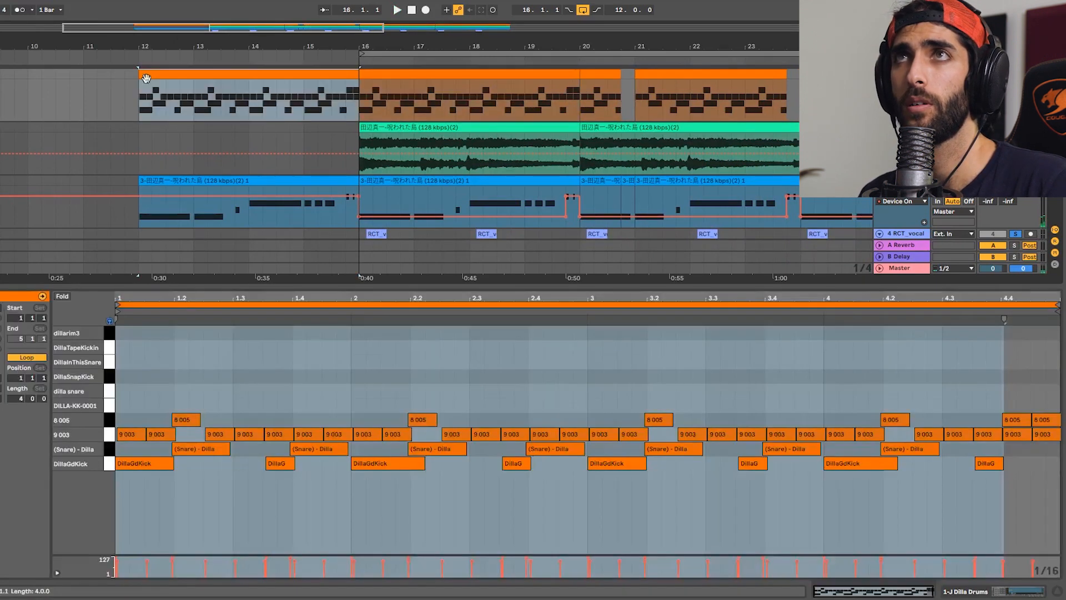
drag(142, 71, 349, 86)
Delete the kick and the first 9 003 hi-hat notes from the trimmed one-beat drum clip before bar 16.
double_click(348, 78)
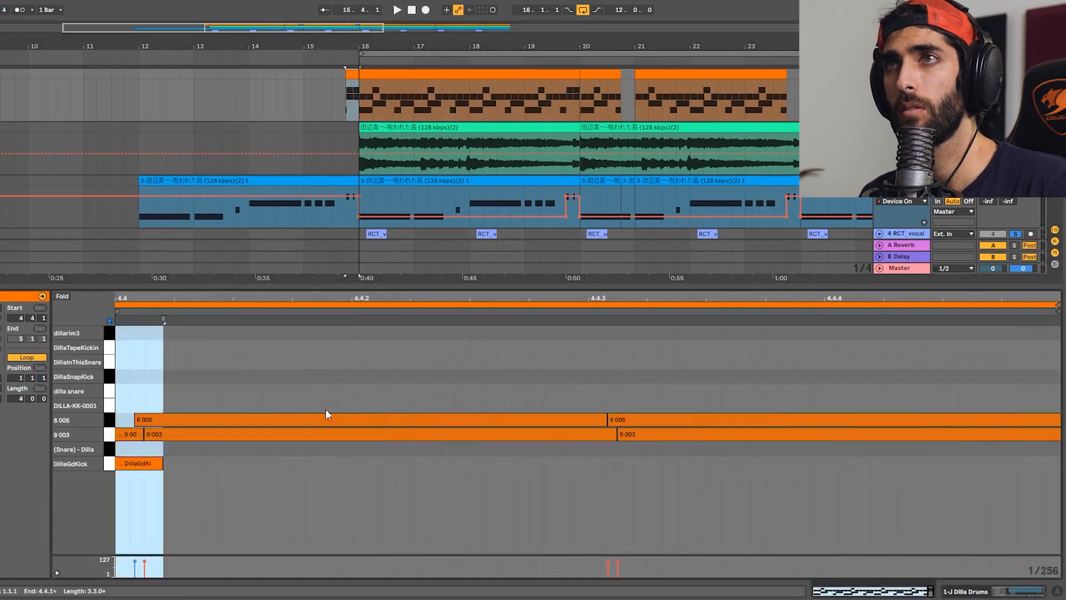
drag(303, 376, 304, 409)
drag(151, 433, 152, 433)
key(Delete)
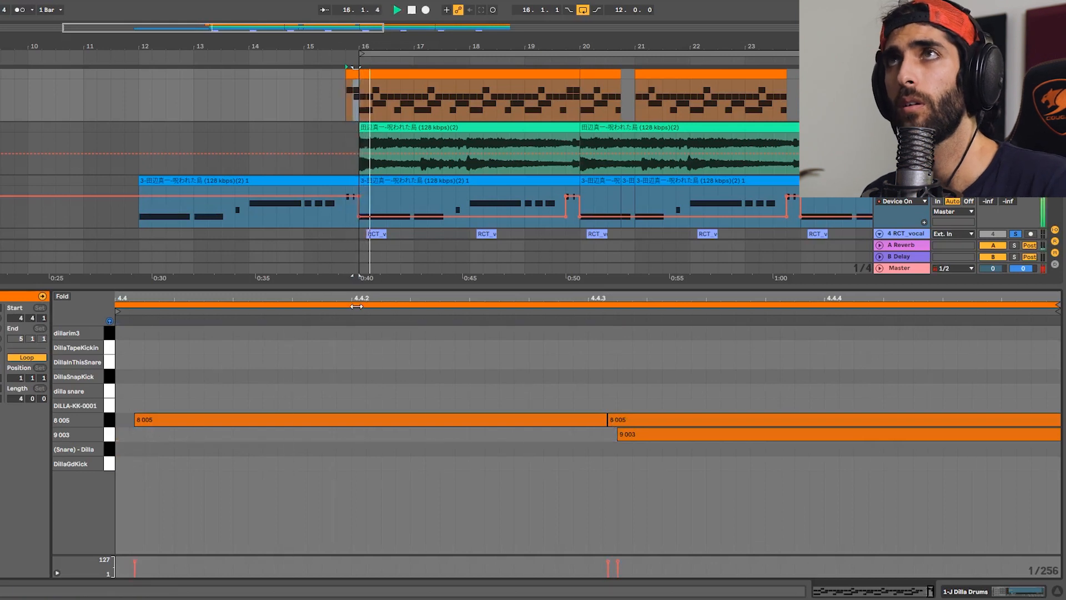
Paste the one-beat drum clip at bar 15 and duplicate it twice to fill the bar up to bar 16.
drag(348, 74, 340, 75)
key(ctrl+z)
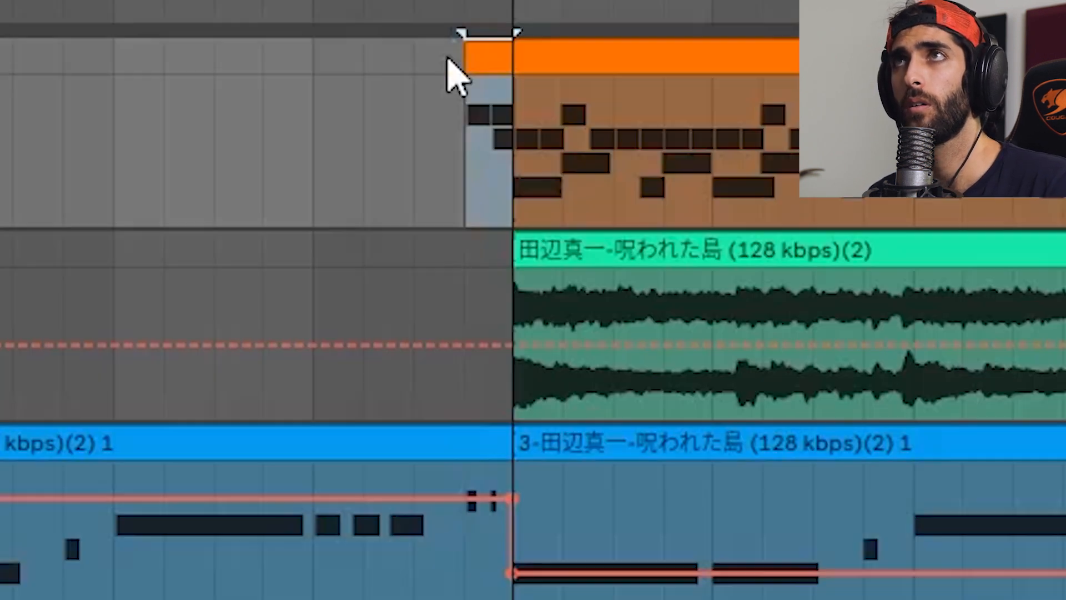
click(320, 67)
key(ctrl+v)
key(ctrl+d)
key(ctrl+d)
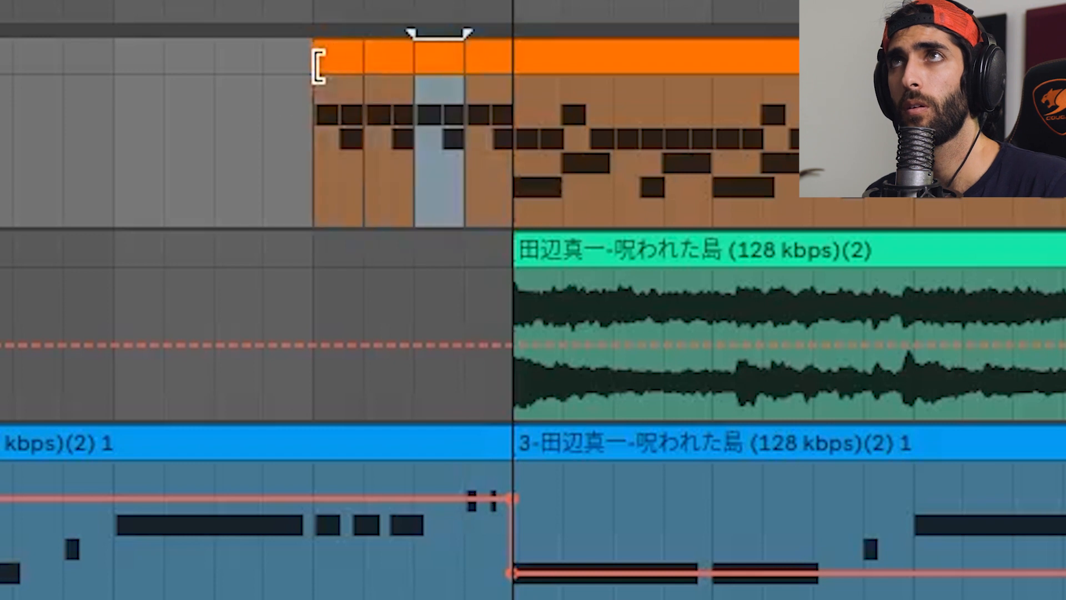
Play the arrangement from just before the bar 15 drum fill and review the whole song layout.
click(272, 71)
key(space)
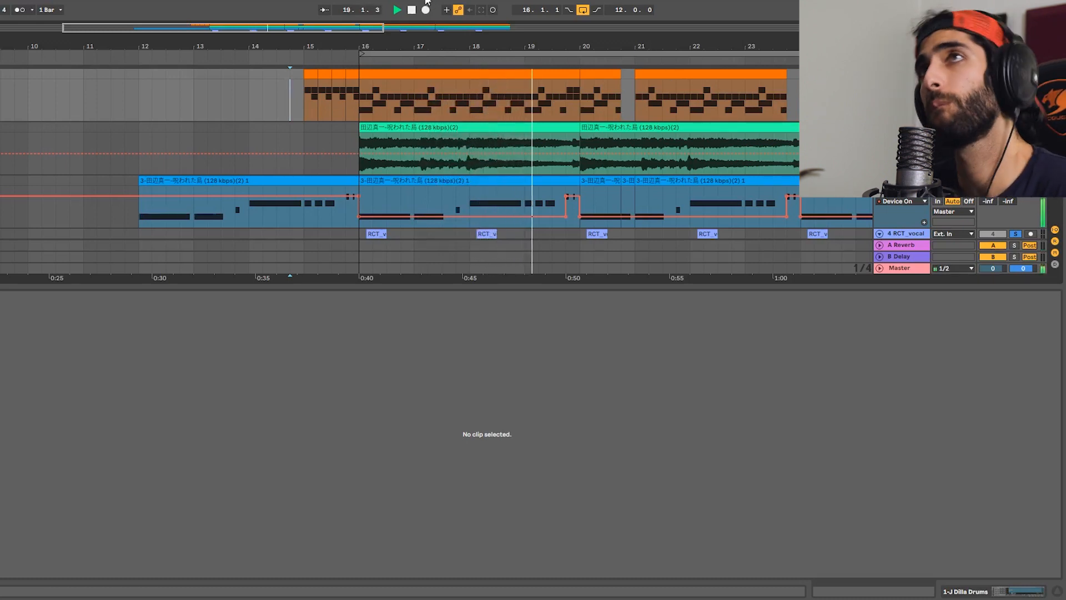
drag(337, 30, 715, 28)
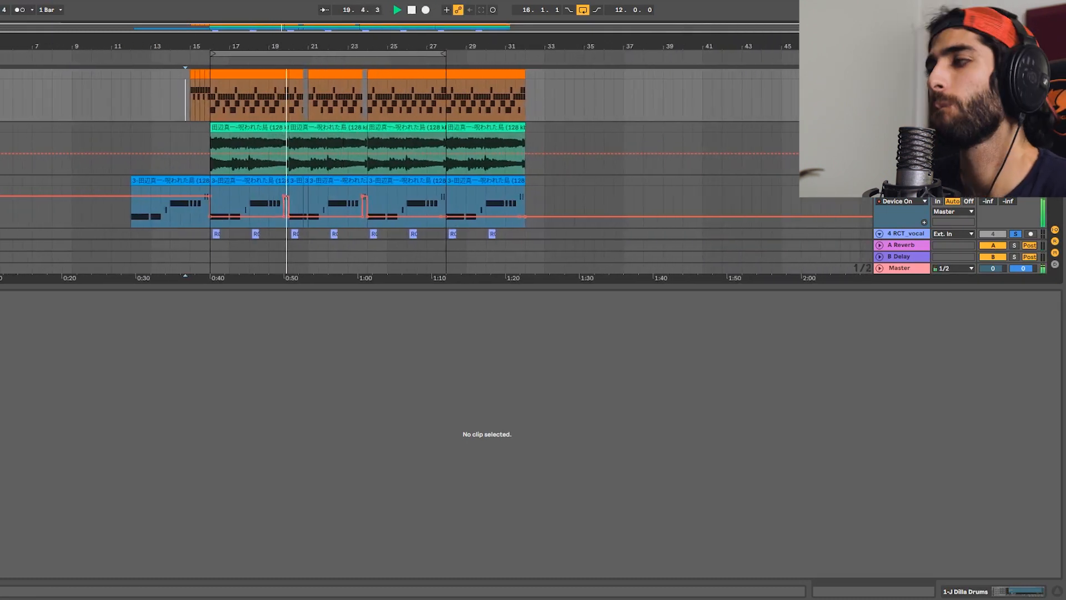